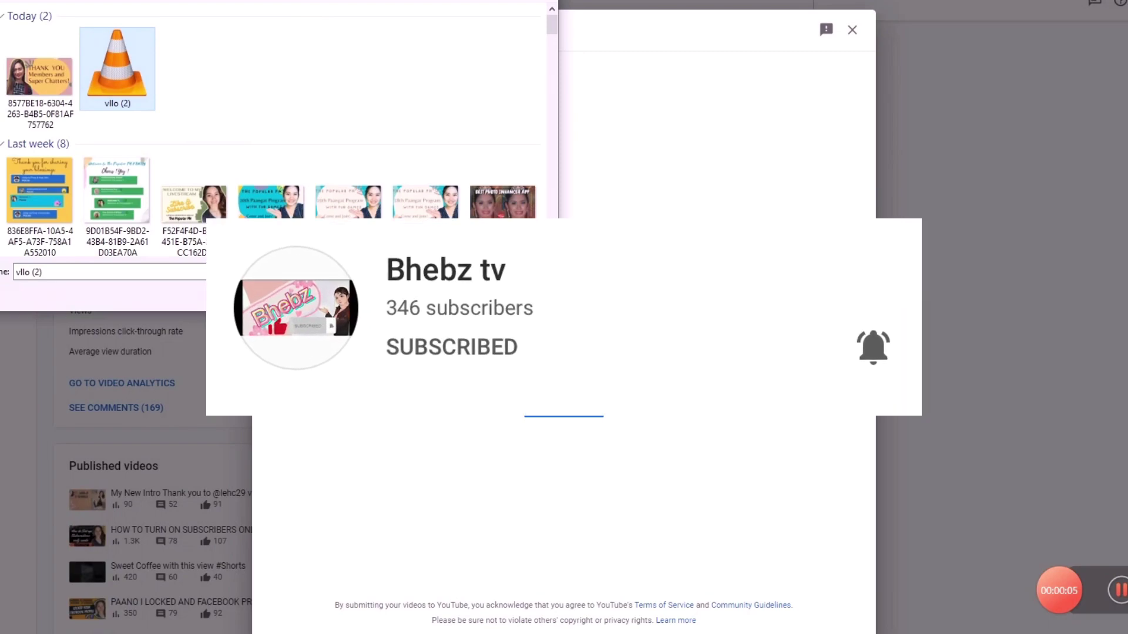
Upload the video file vllo (2) and replace its title with "Thank you Video"
key(Return)
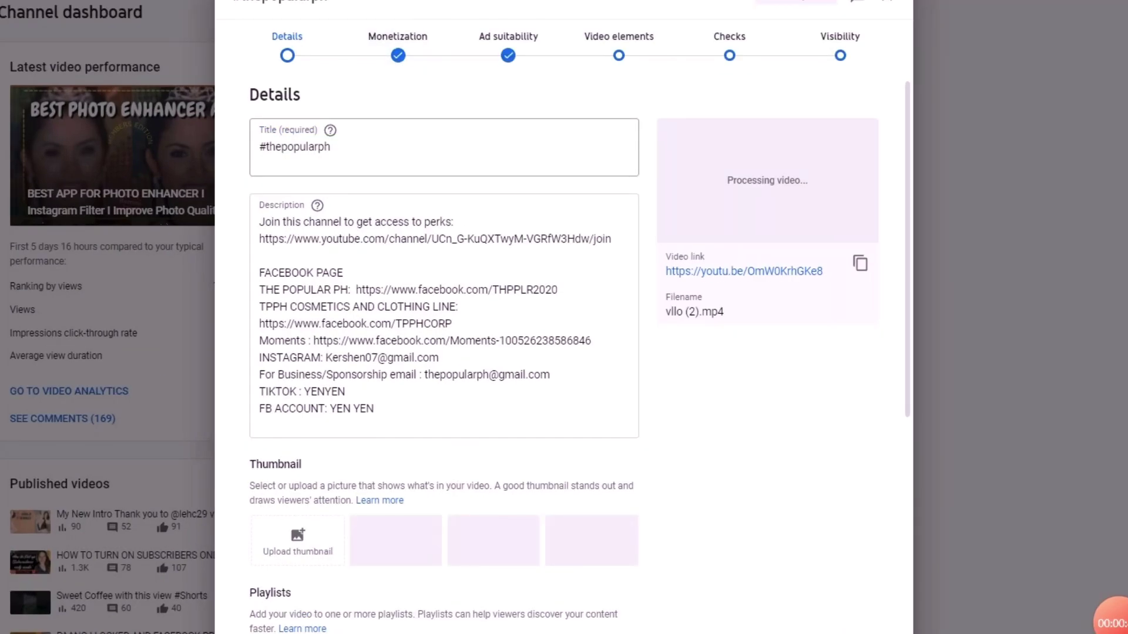
drag(330, 147, 276, 147)
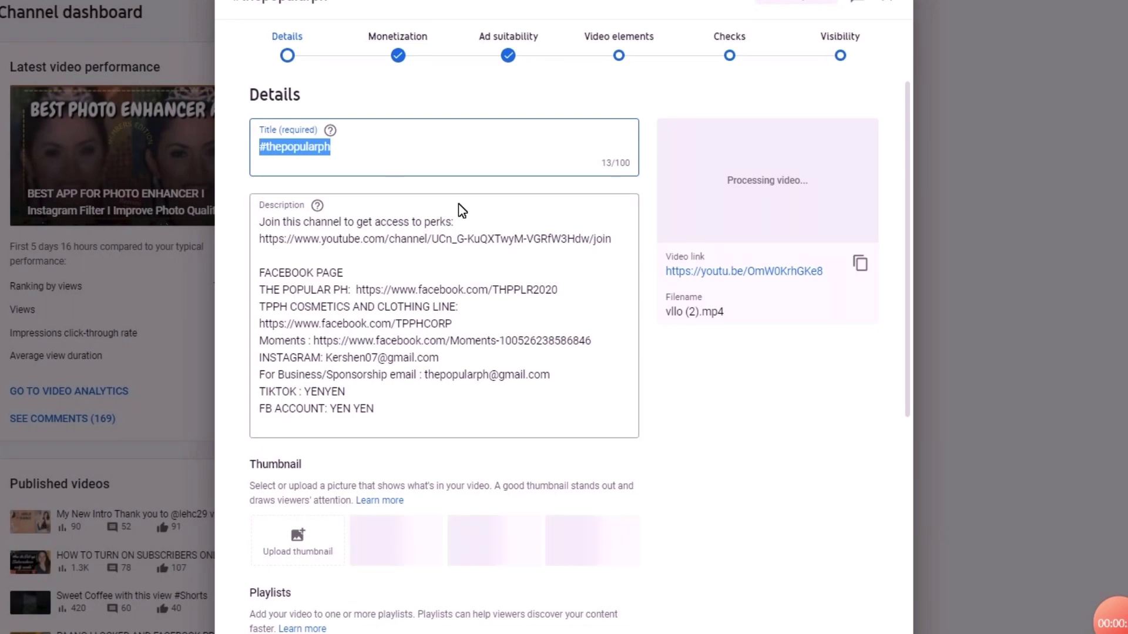
text(Thank you Video)
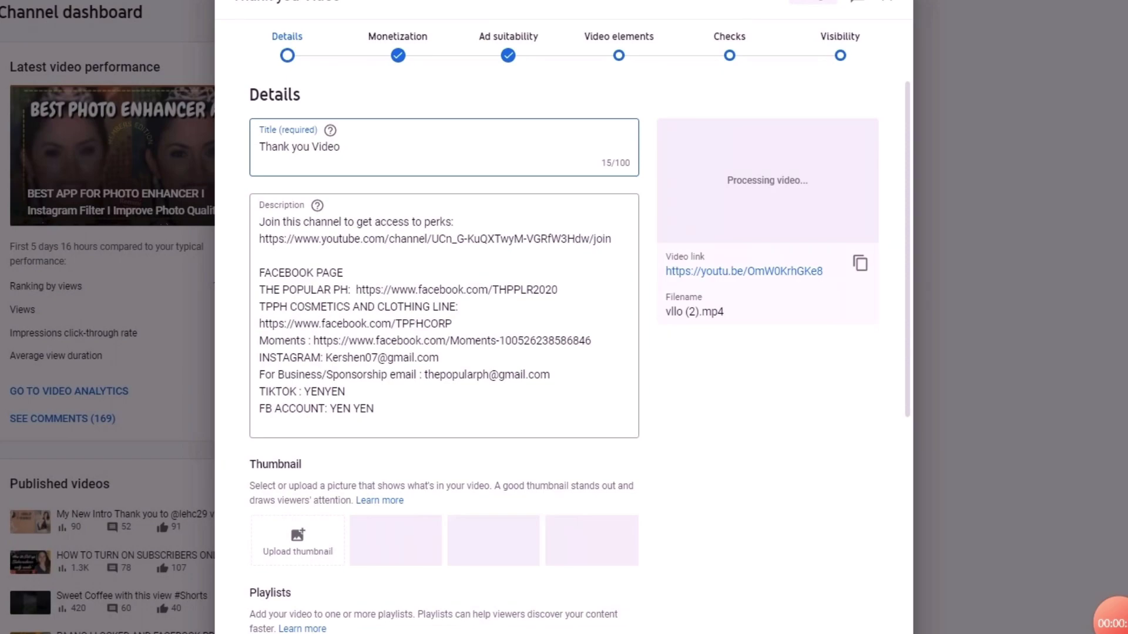
Expand the additional video details and set the category to People & Blogs
scroll(597, 506, down, 3)
scroll(642, 468, down, 3)
scroll(650, 464, down, 1)
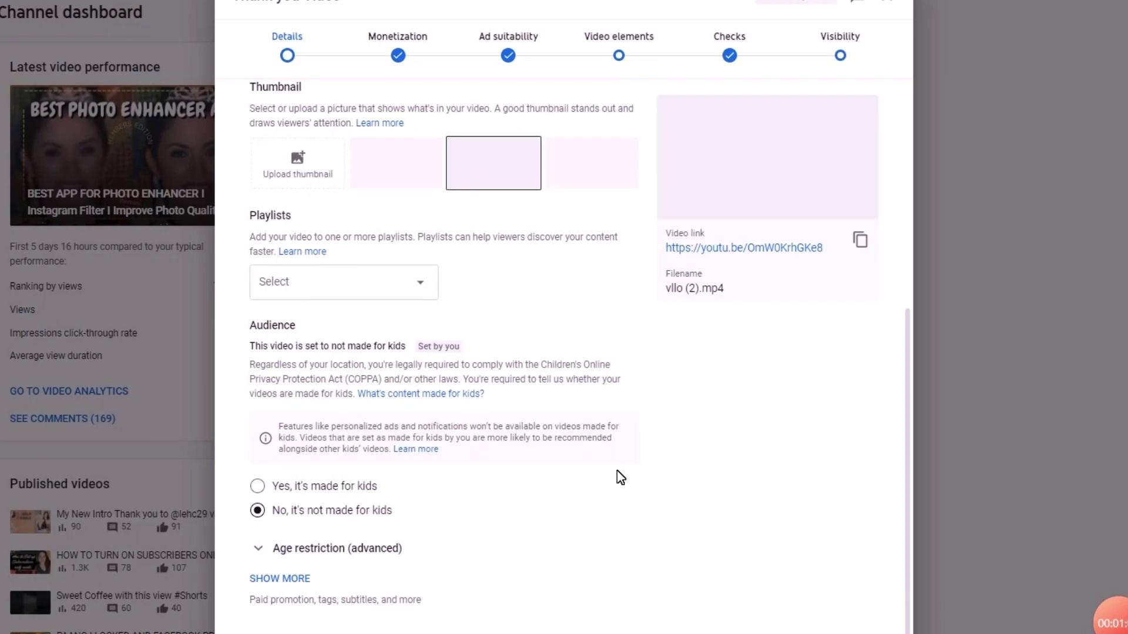
click(305, 579)
scroll(331, 476, down, 10)
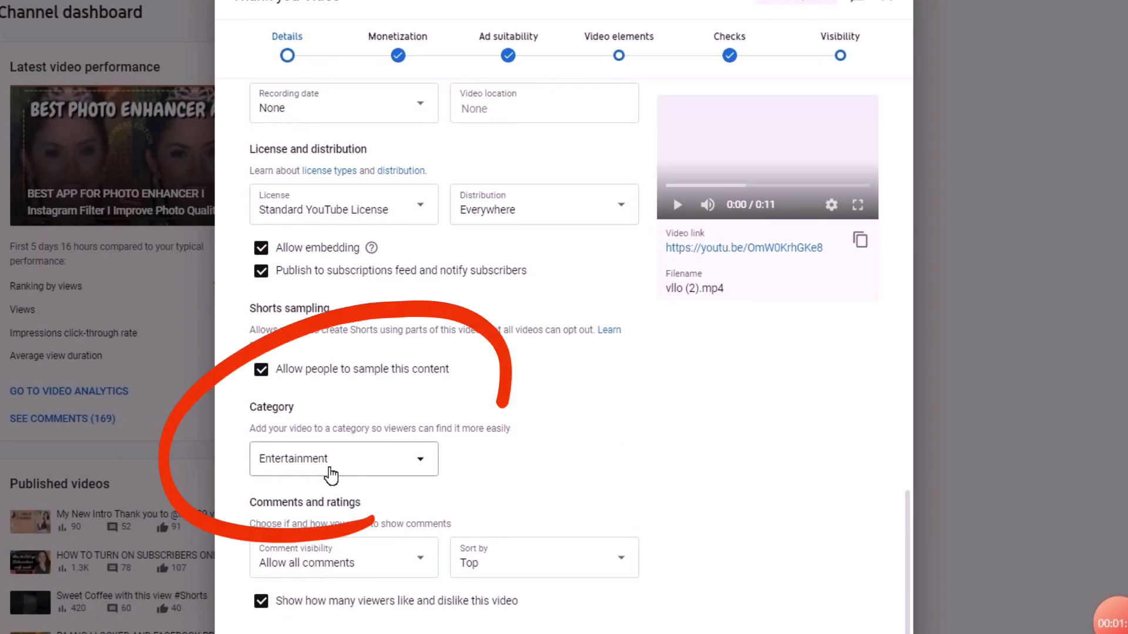
click(367, 462)
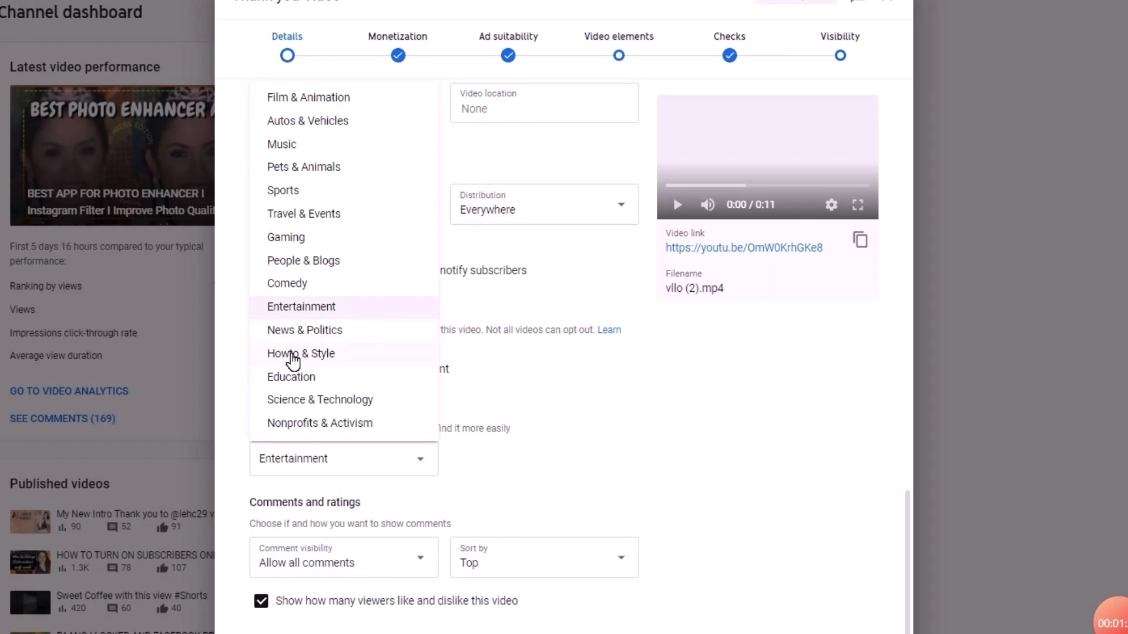
click(303, 260)
Review the comment sorting and comment visibility options, keeping Top and Allow all comments
click(529, 561)
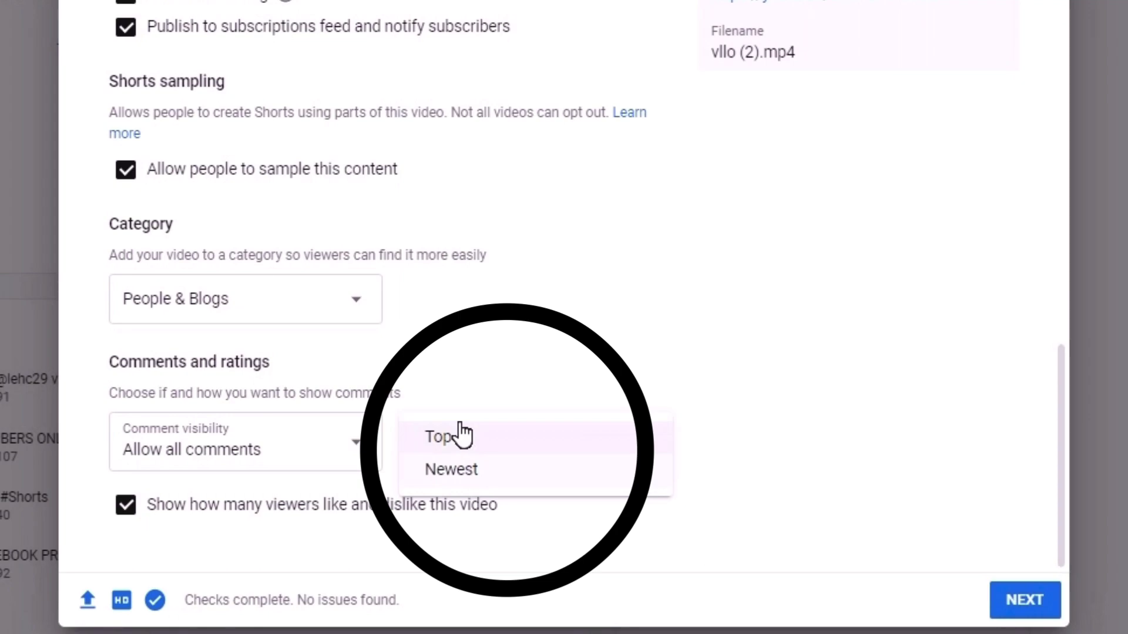
click(545, 332)
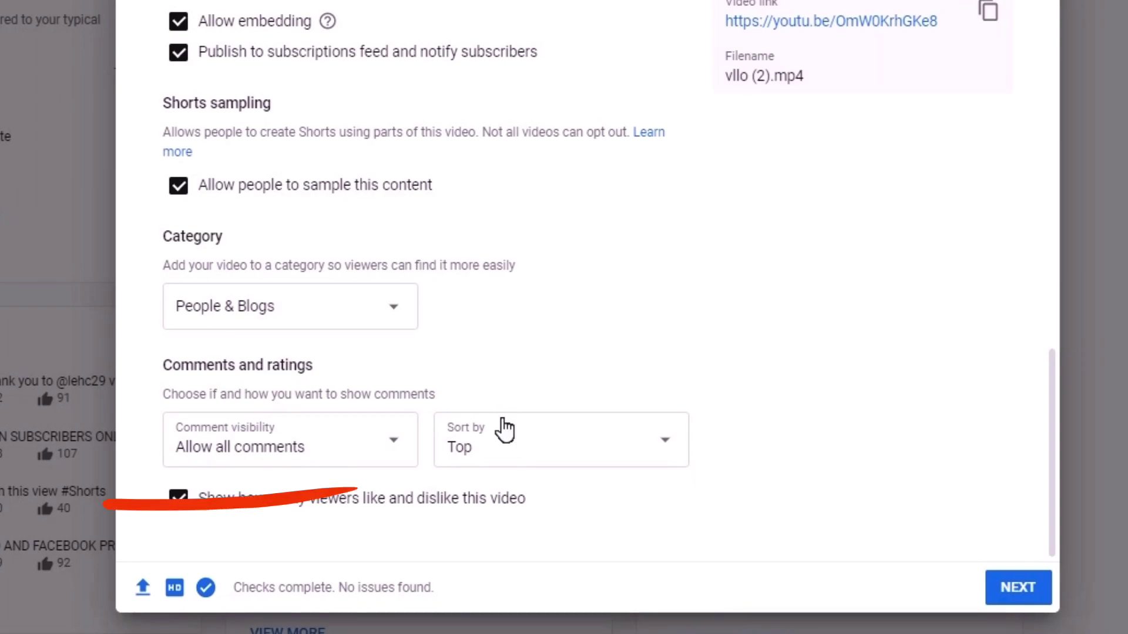
click(407, 451)
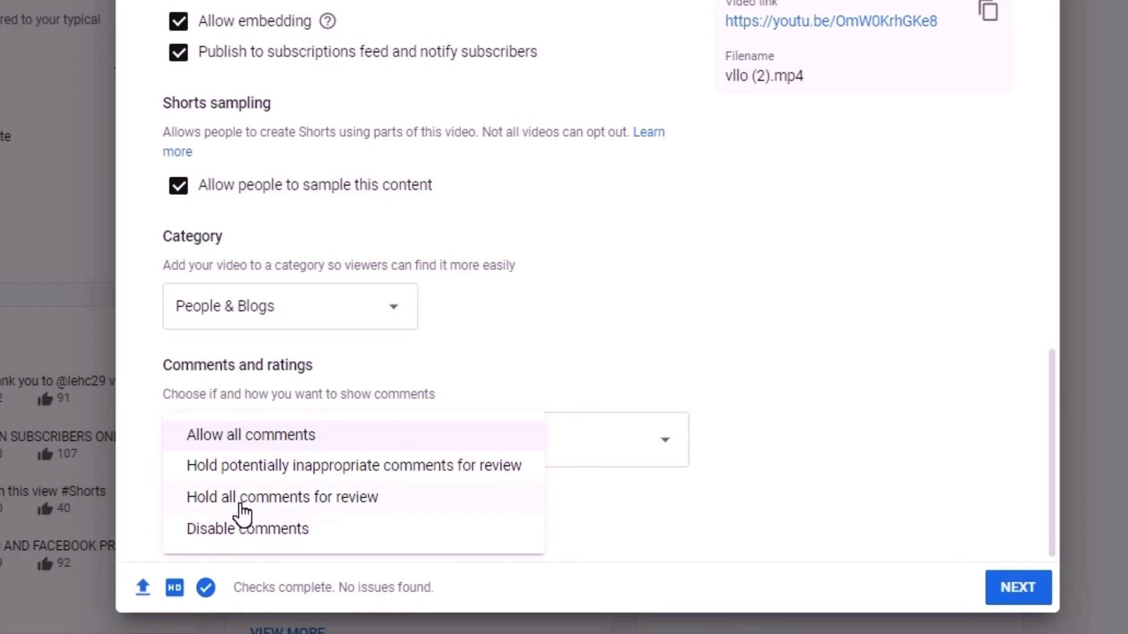
click(623, 281)
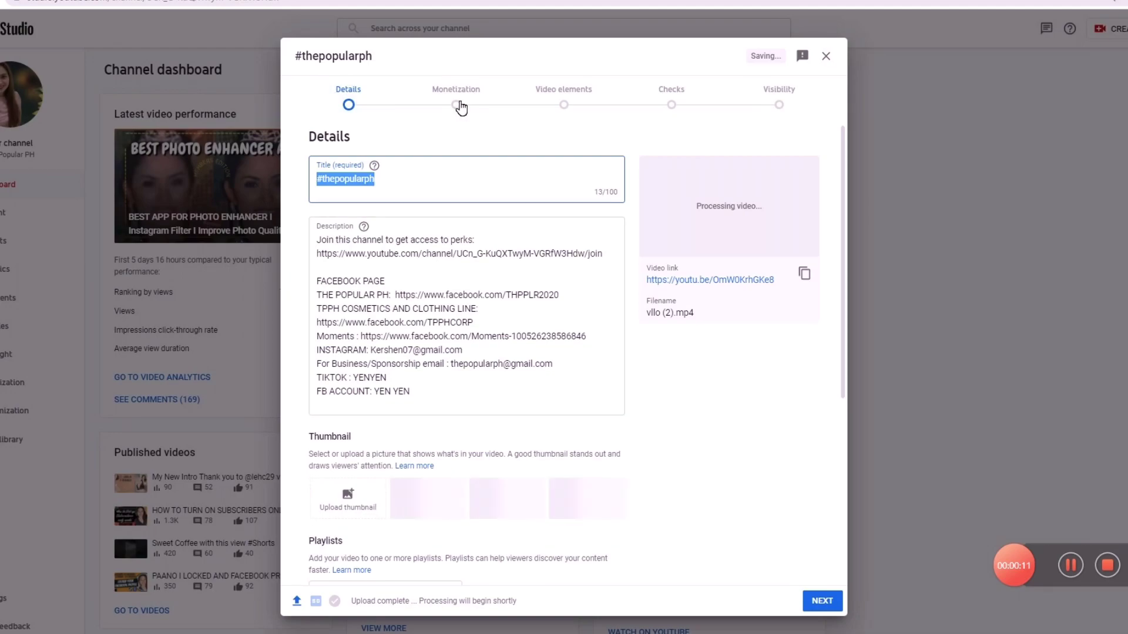
Turn monetization on for the uploaded video
click(461, 106)
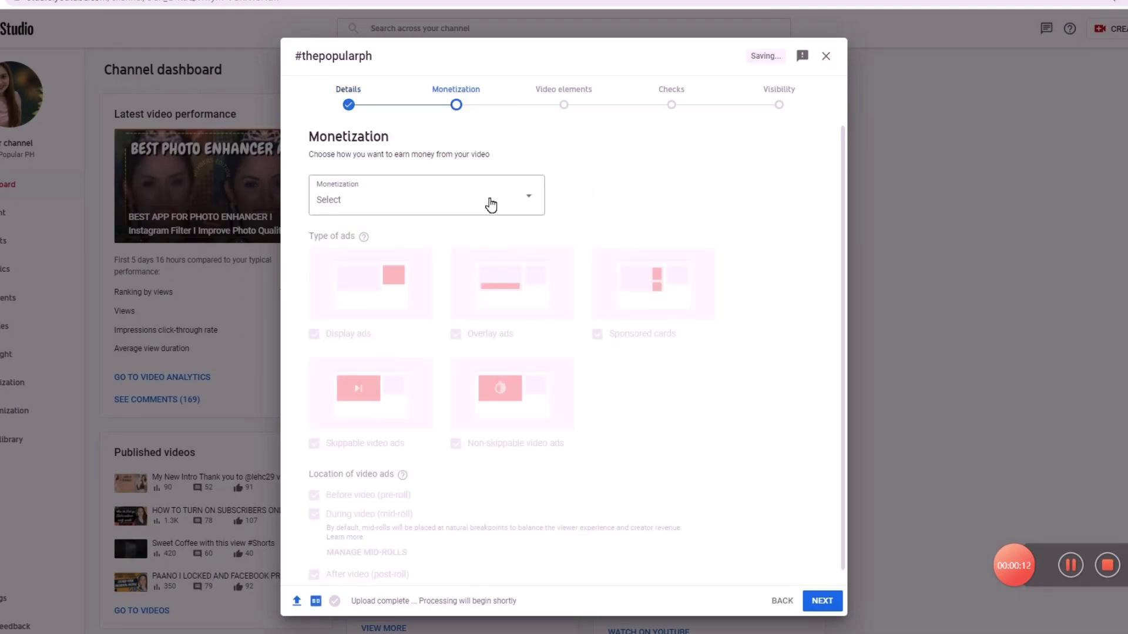
click(388, 199)
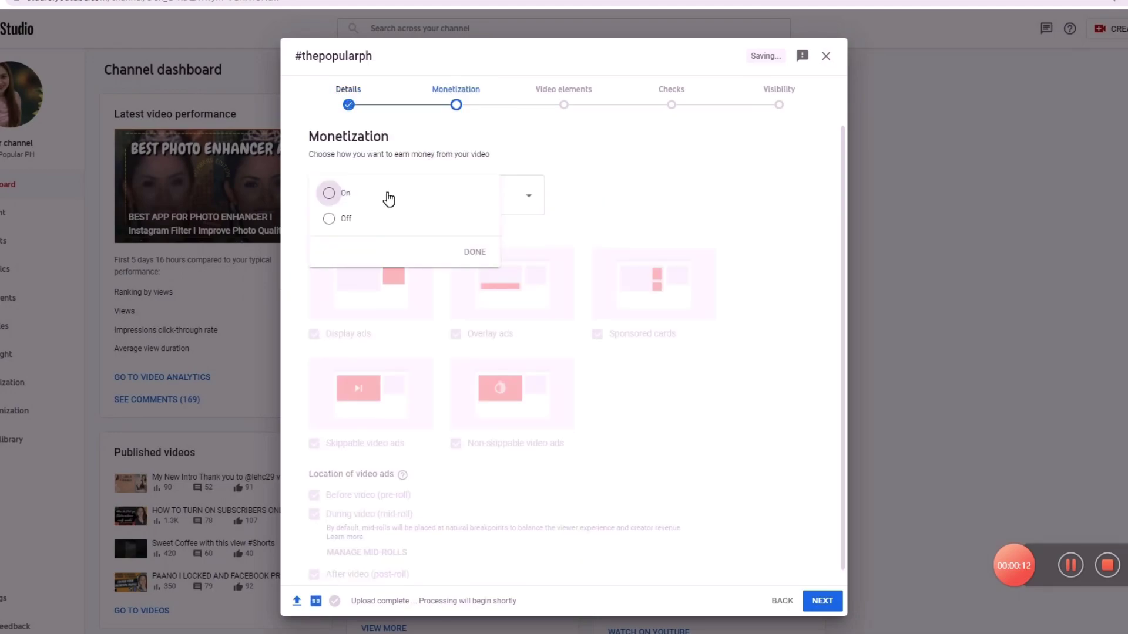
click(329, 194)
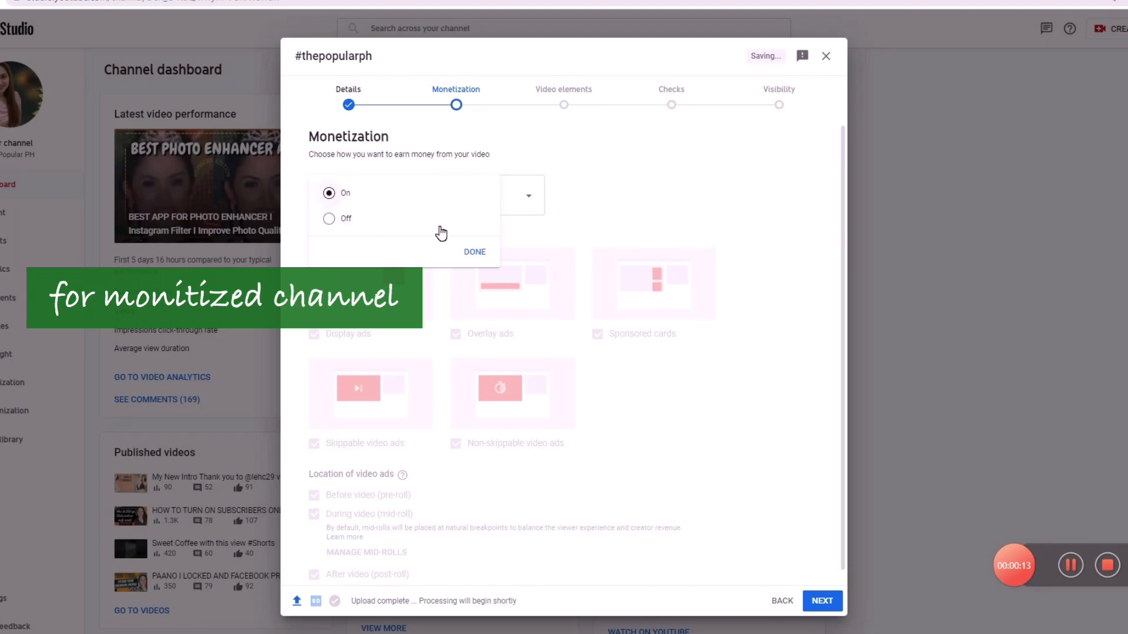
click(476, 253)
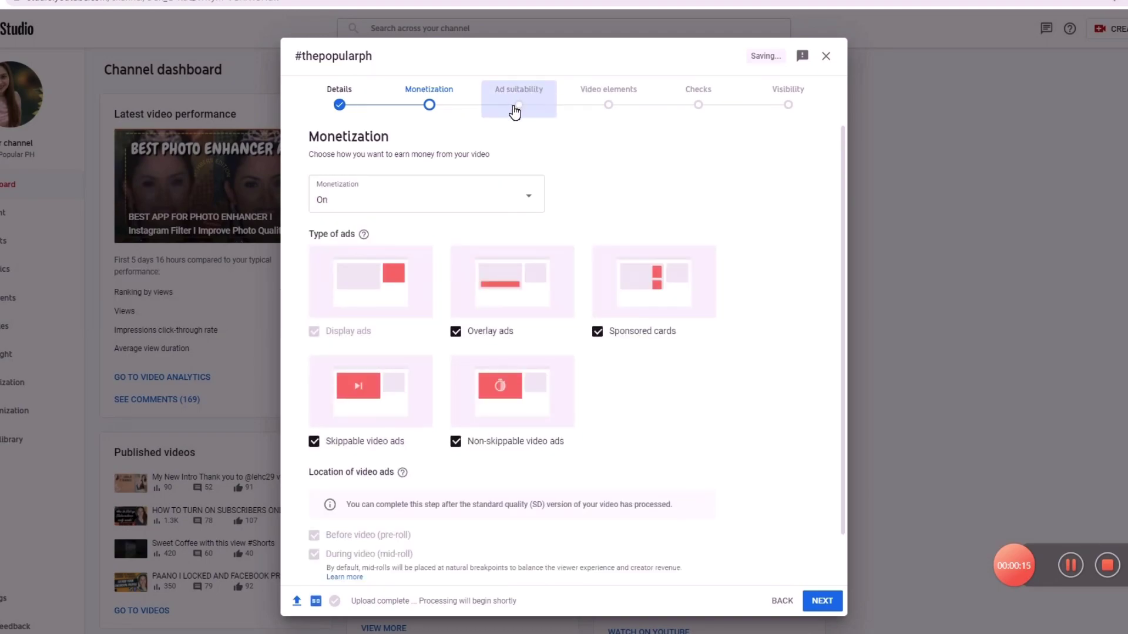
Rate the video's ad suitability as None of the above and submit the rating
click(521, 106)
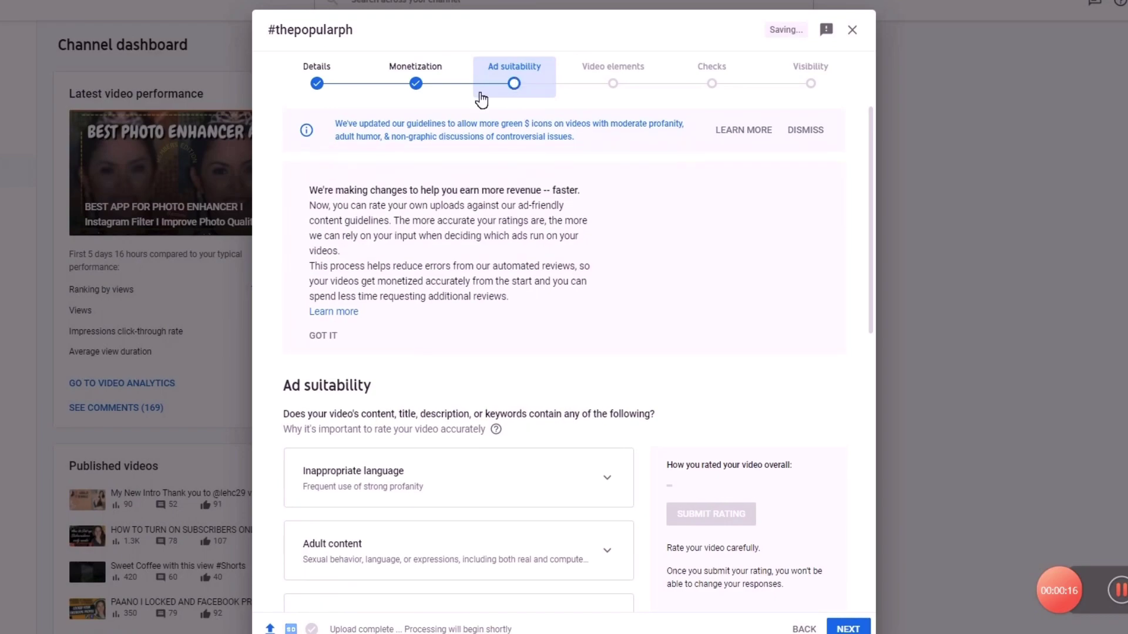
scroll(491, 385, down, 10)
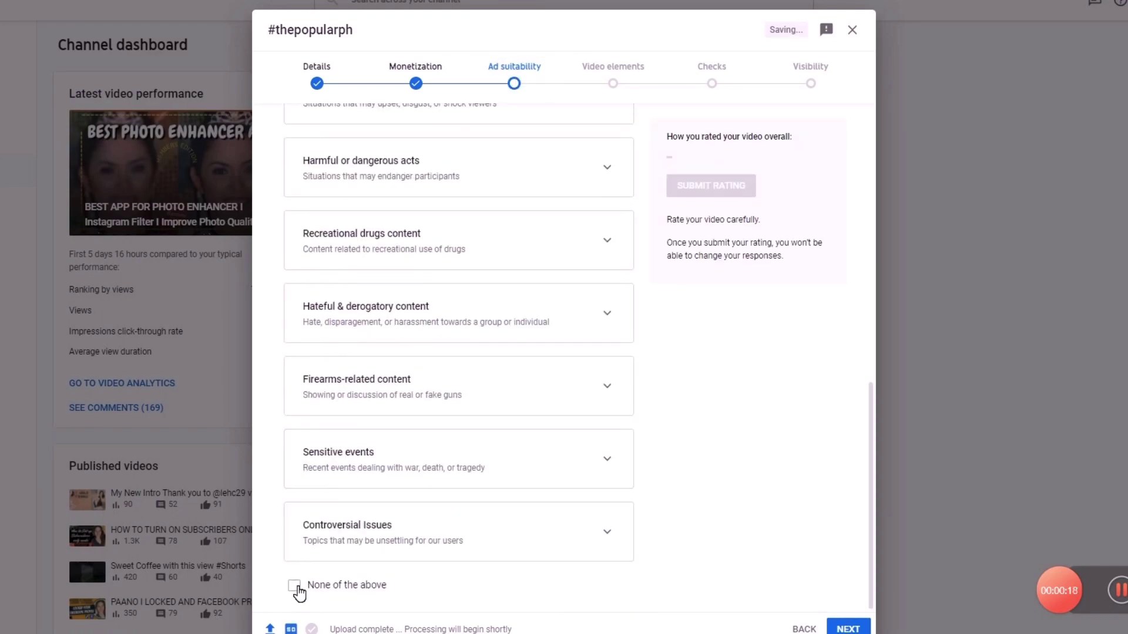
click(295, 587)
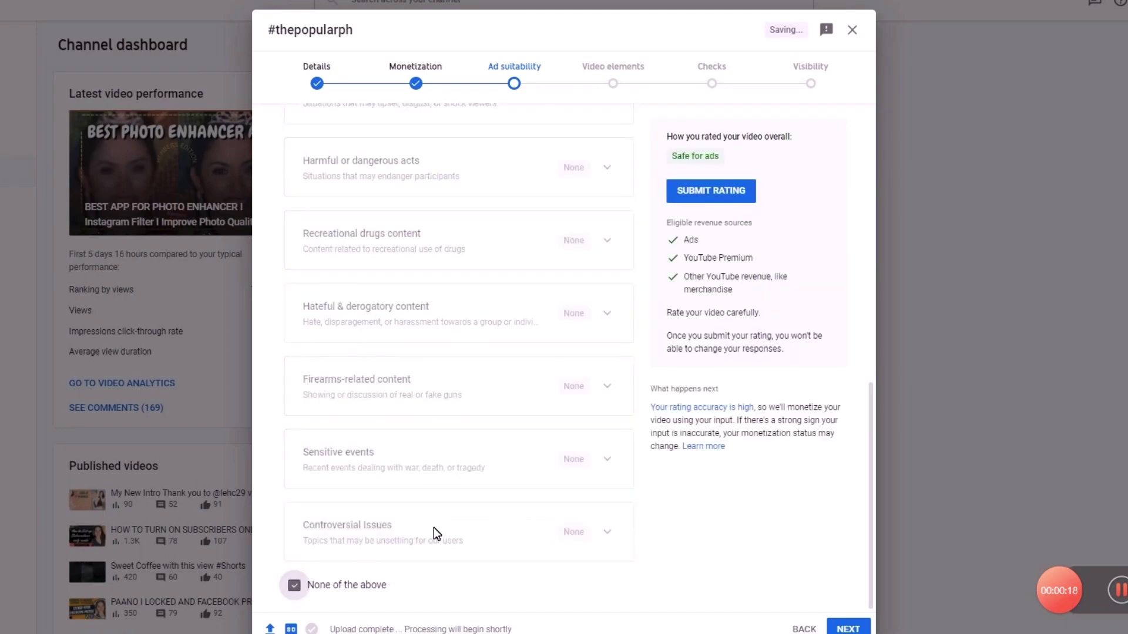
click(708, 194)
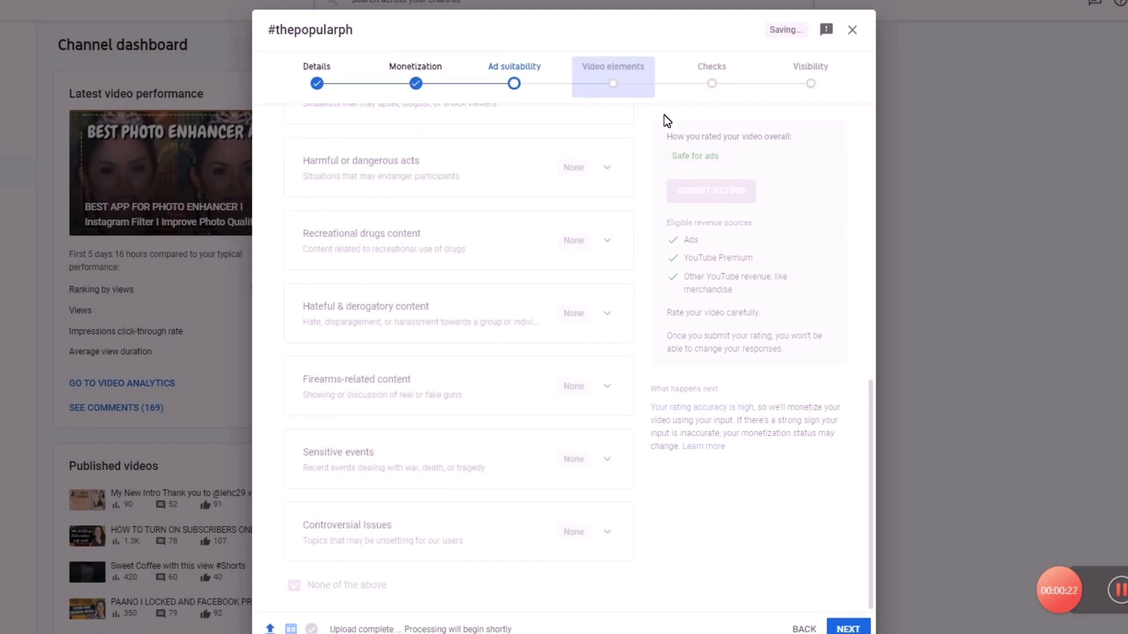
Go through the video elements stage to the visibility settings, choose Private and save the video
click(616, 89)
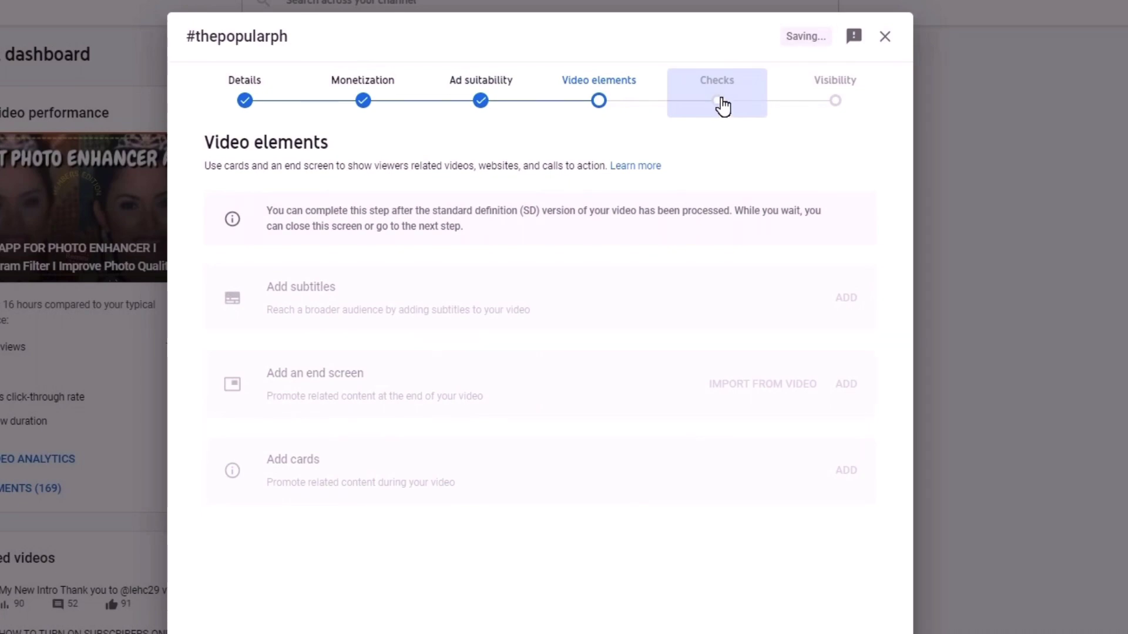
click(834, 100)
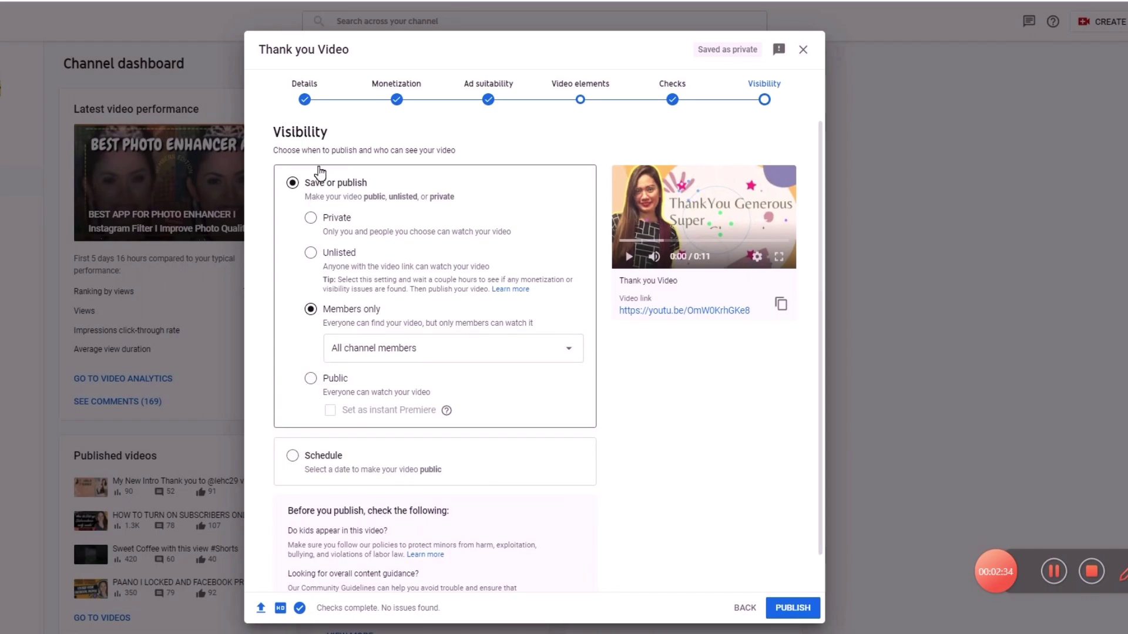
click(311, 218)
scroll(539, 353, down, 1)
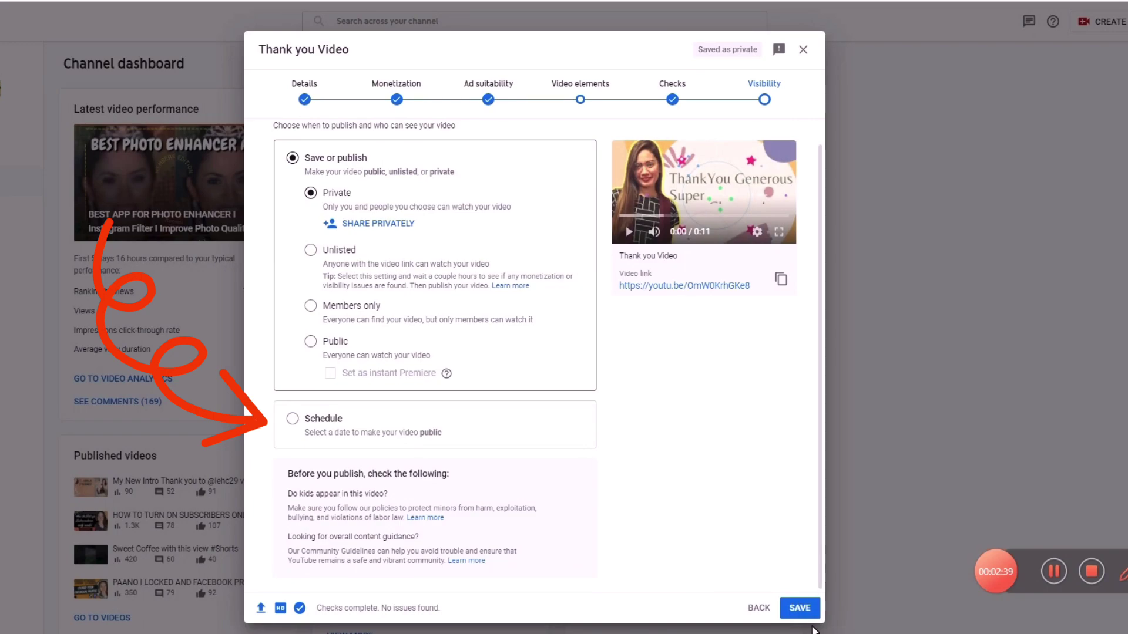
click(802, 611)
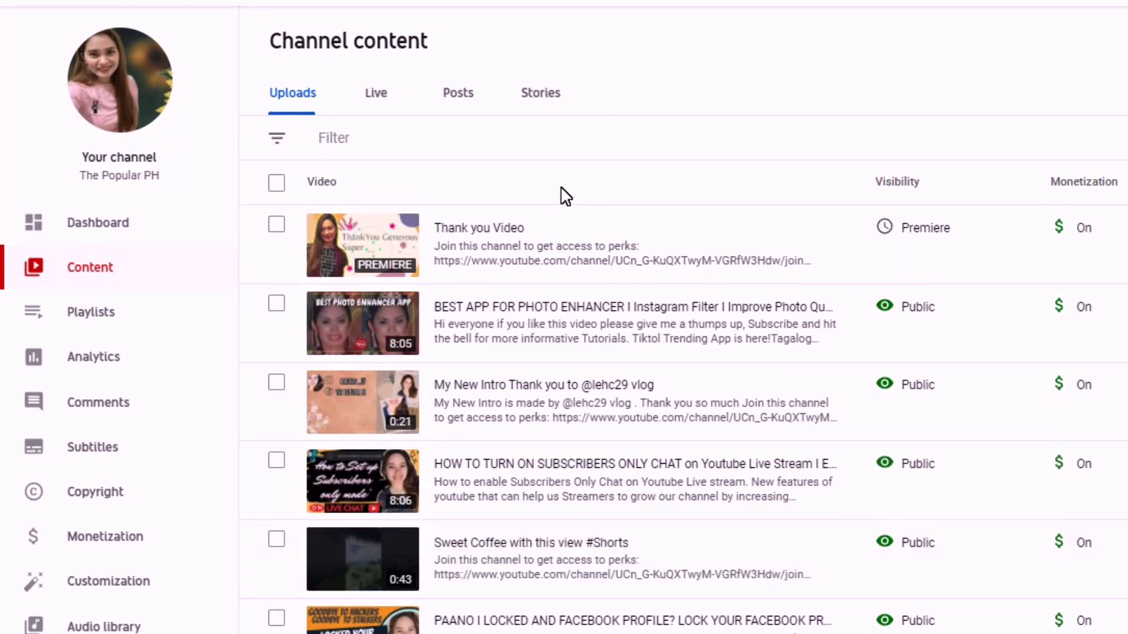
Open the details of the uploaded "Thank you Video" and bring up its premiere setup
mouse_move(466, 226)
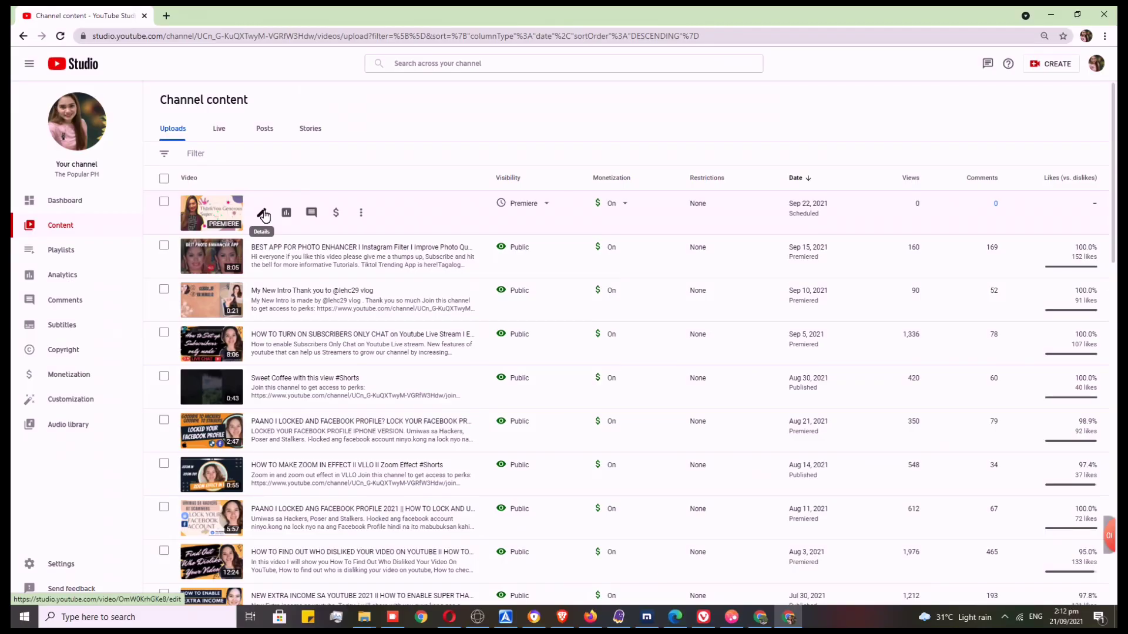
click(519, 263)
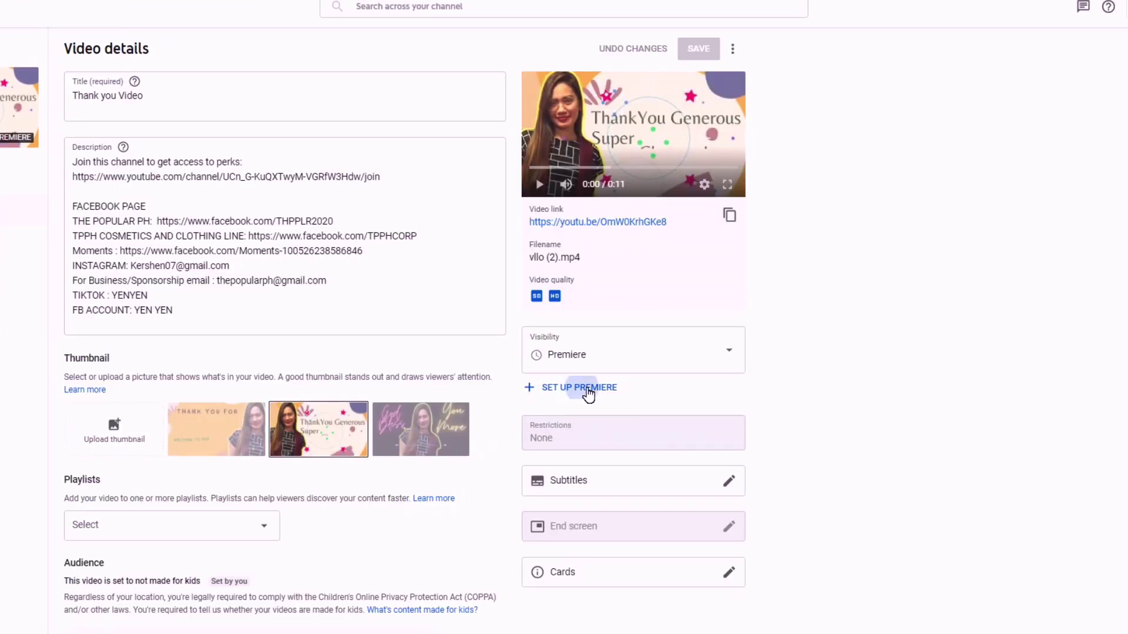
click(827, 453)
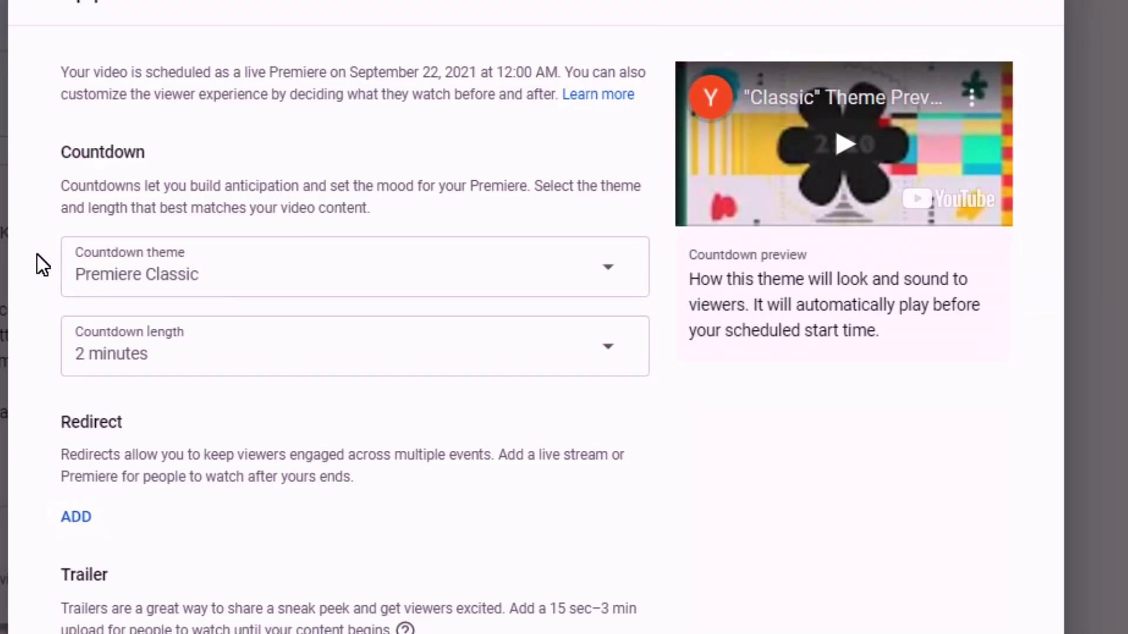
Set the premiere countdown theme to Alternative and play its preview
drag(278, 193, 347, 205)
drag(162, 289, 251, 289)
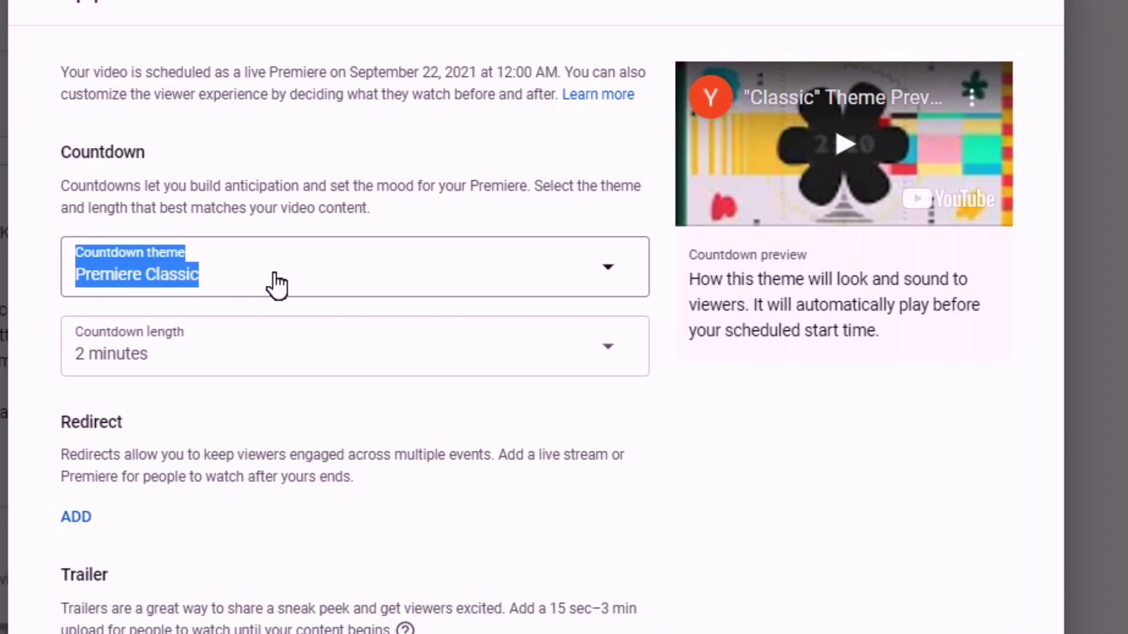
click(611, 275)
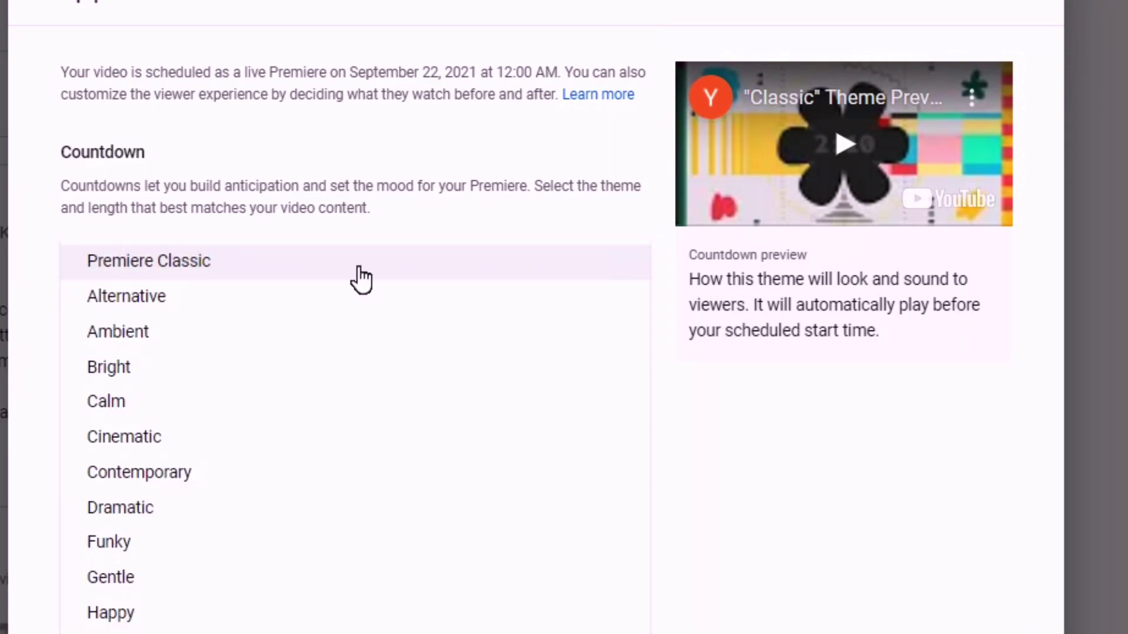
click(121, 295)
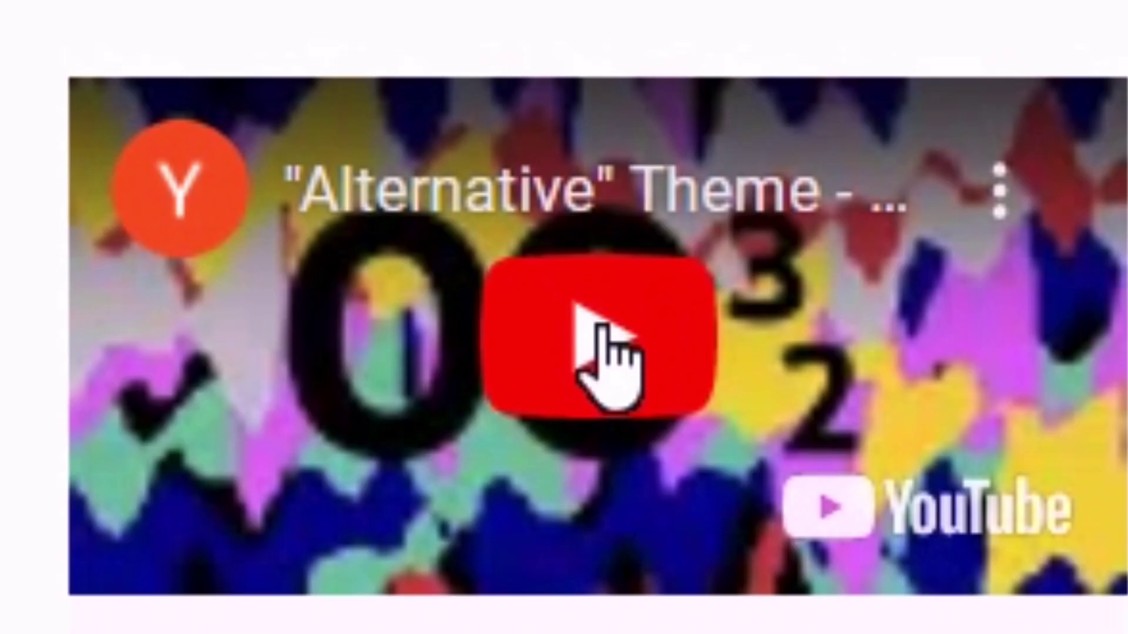
click(601, 328)
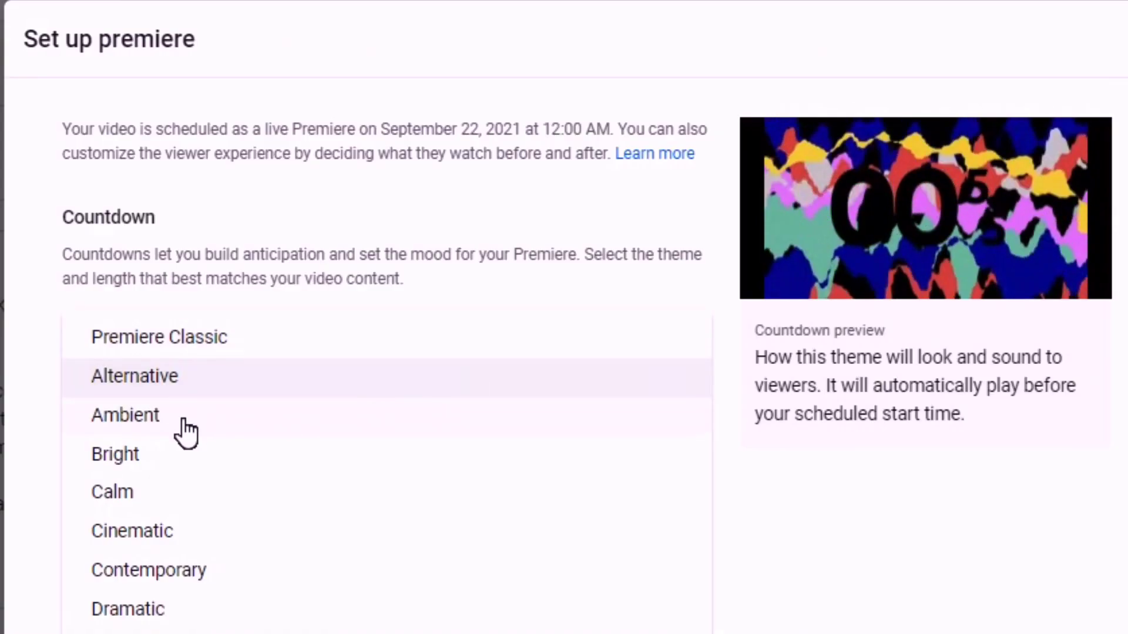
Change the countdown theme to Ambient and play its preview
click(175, 419)
click(175, 417)
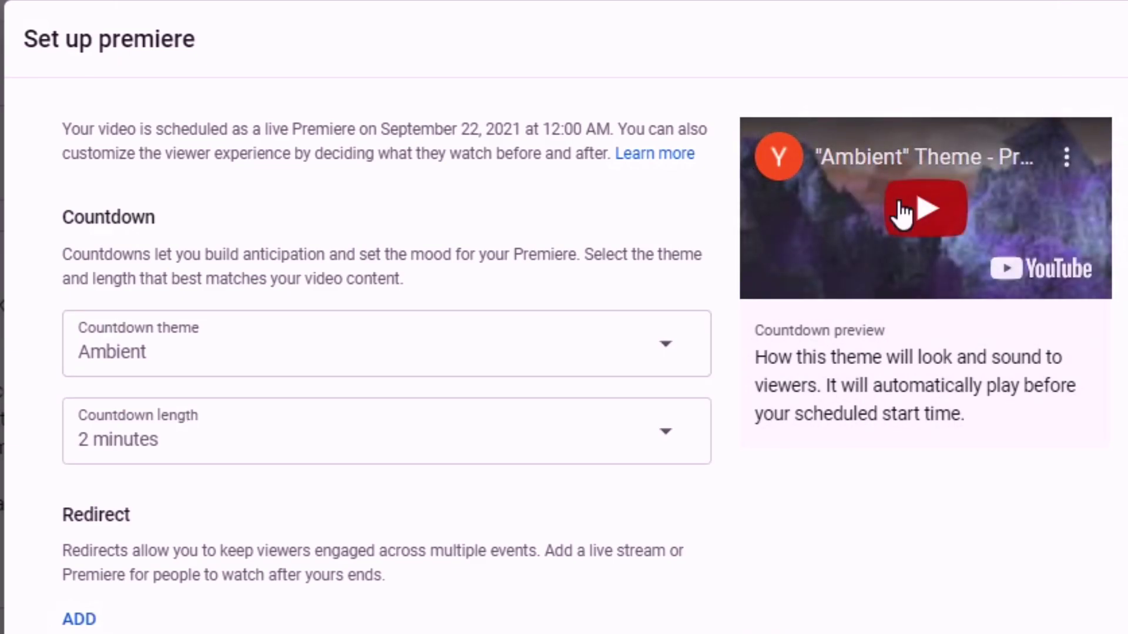
click(921, 197)
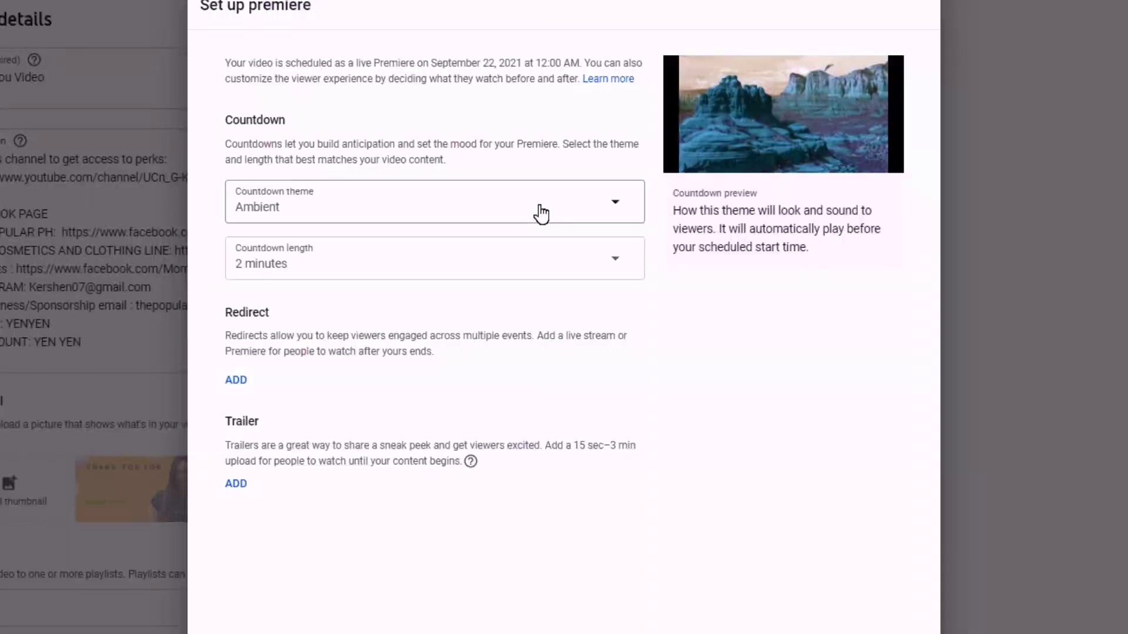
Switch the countdown theme to Bright and play its preview
click(547, 355)
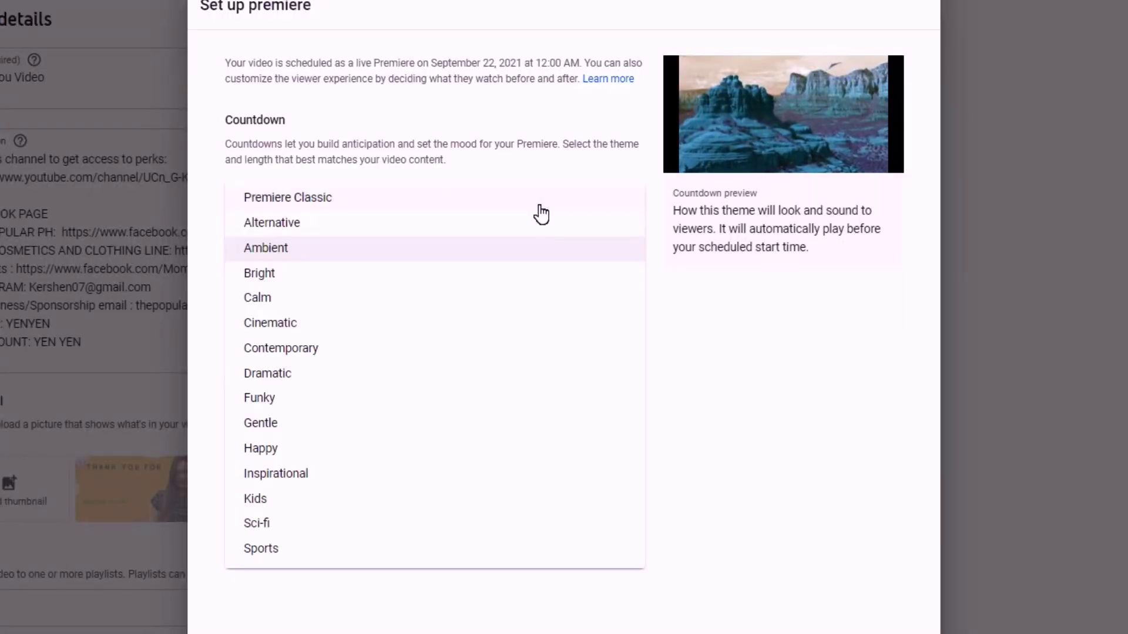
click(276, 280)
click(276, 280)
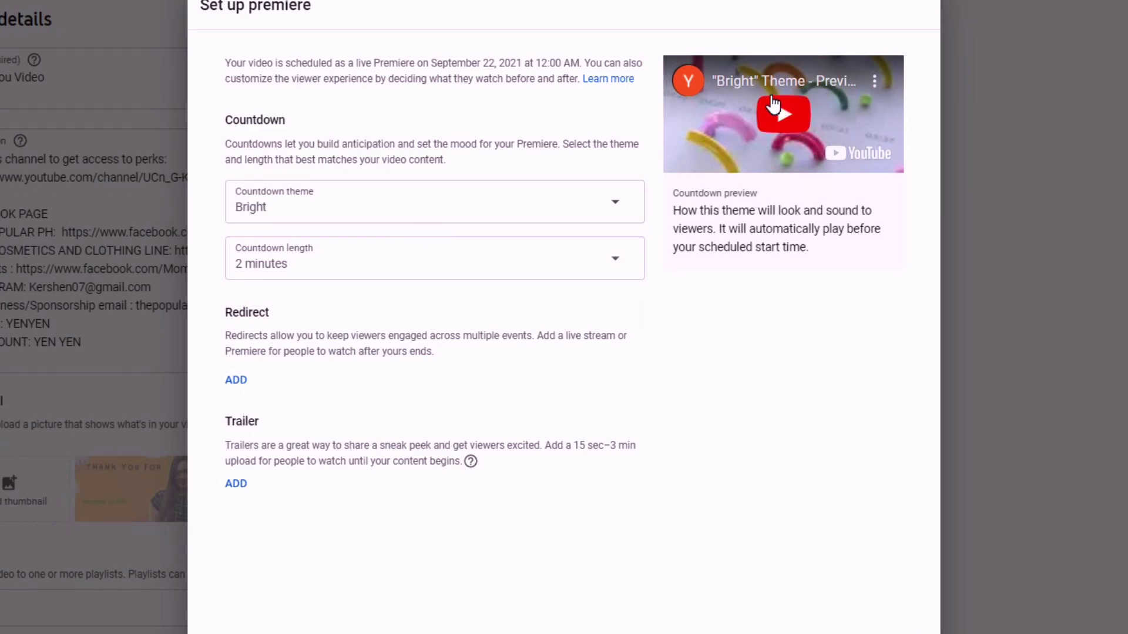
click(783, 114)
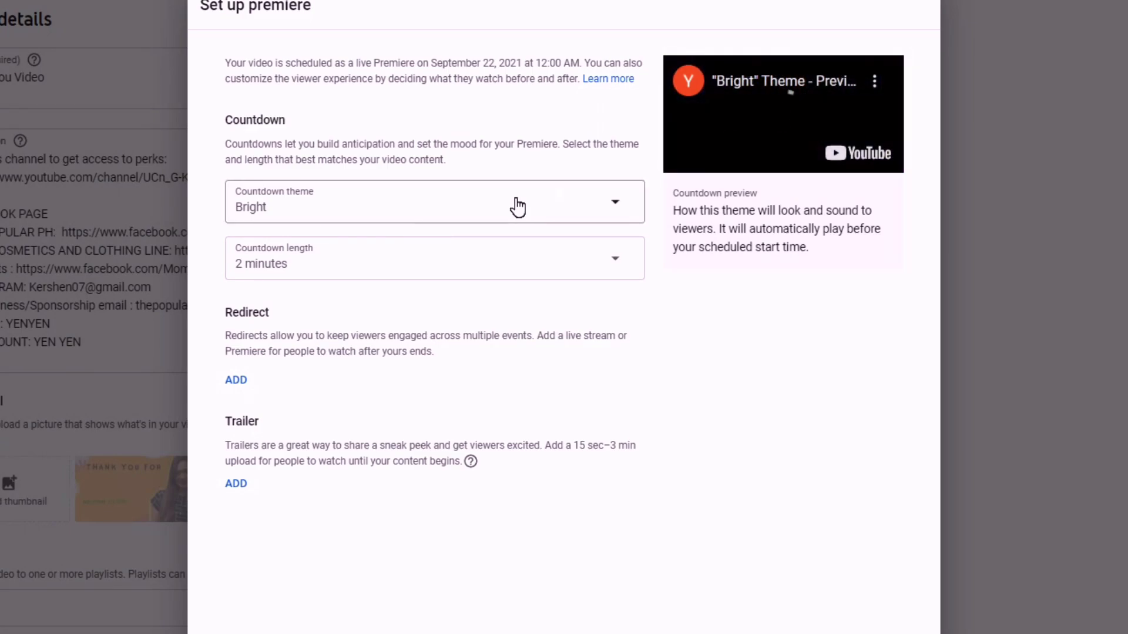
Try the Sports countdown theme and the Happy countdown theme for the premiere
click(477, 208)
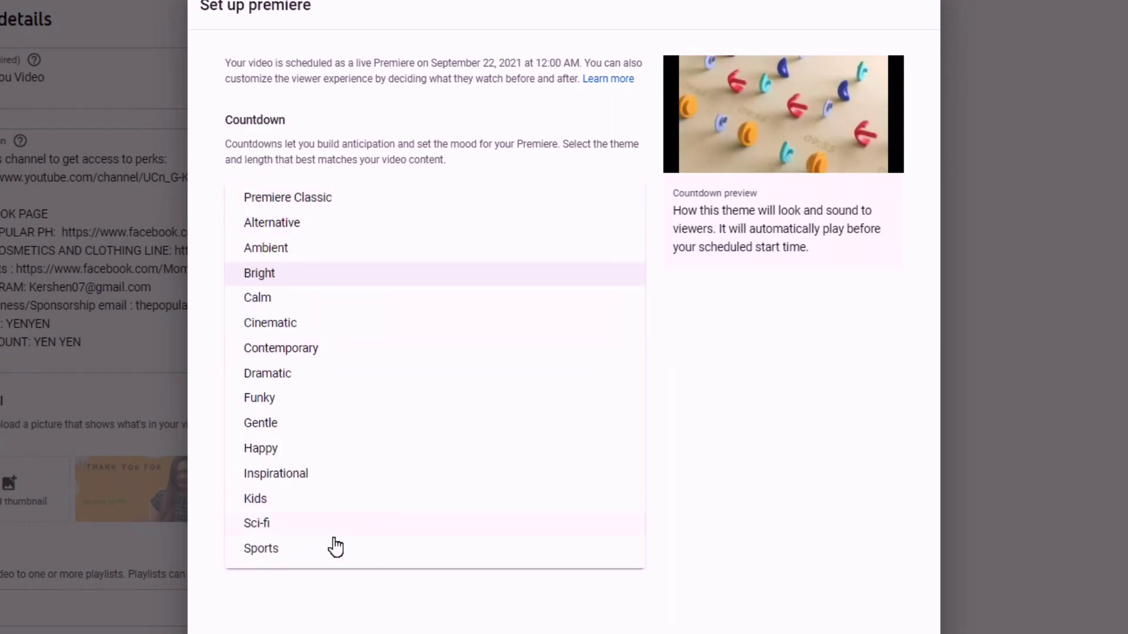
click(286, 556)
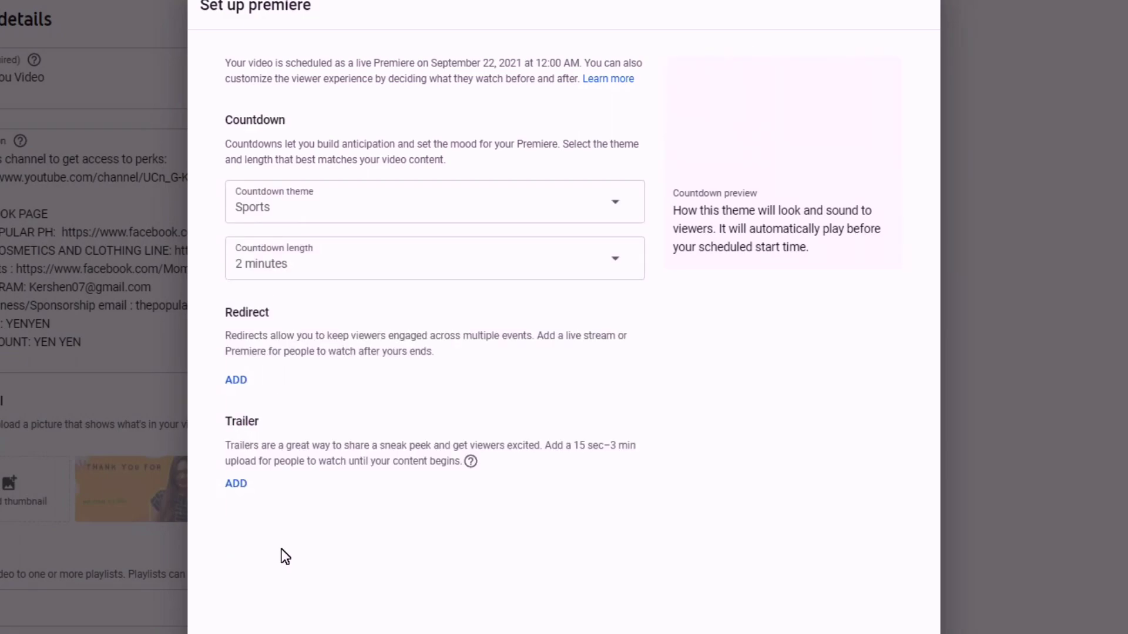
click(352, 217)
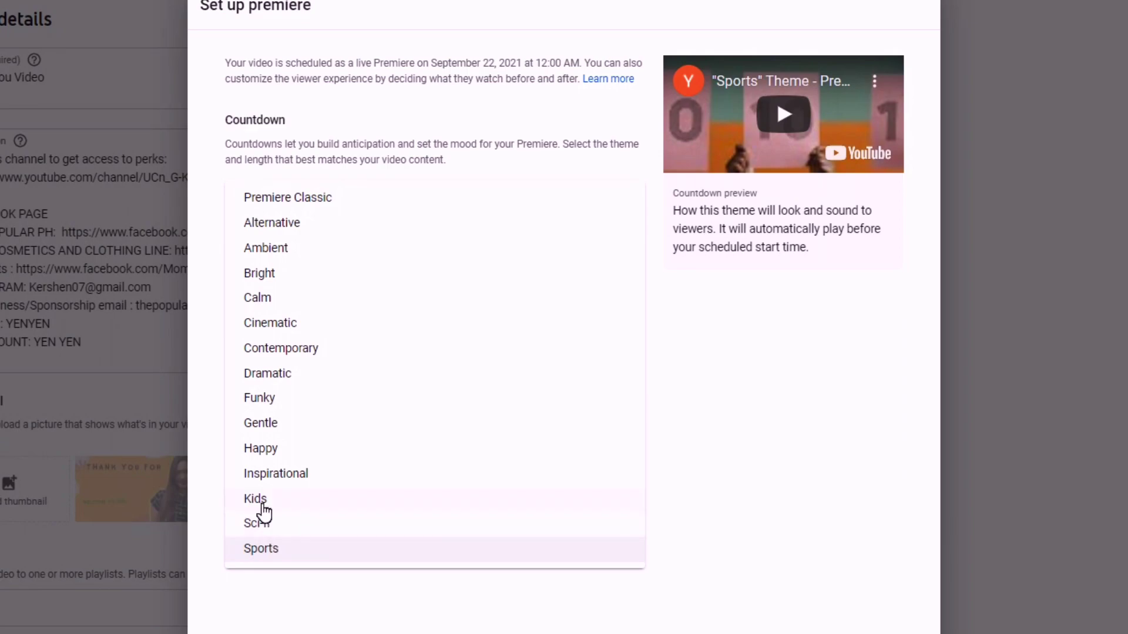
click(274, 450)
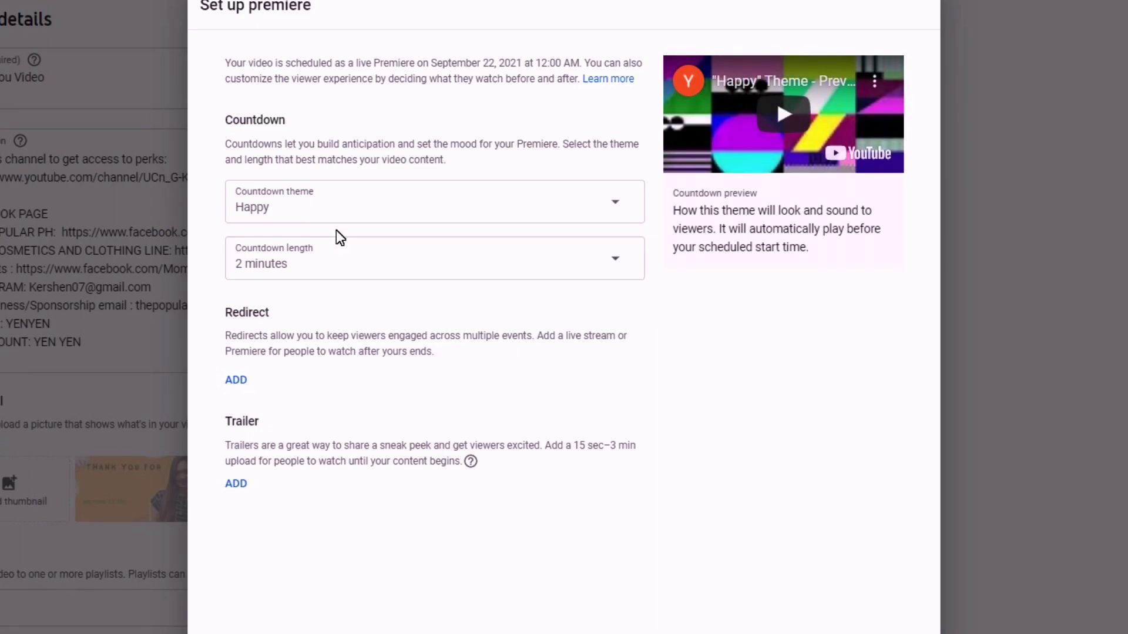
Set the premiere's countdown theme to Cinematic and its countdown length to 1 minute
click(342, 207)
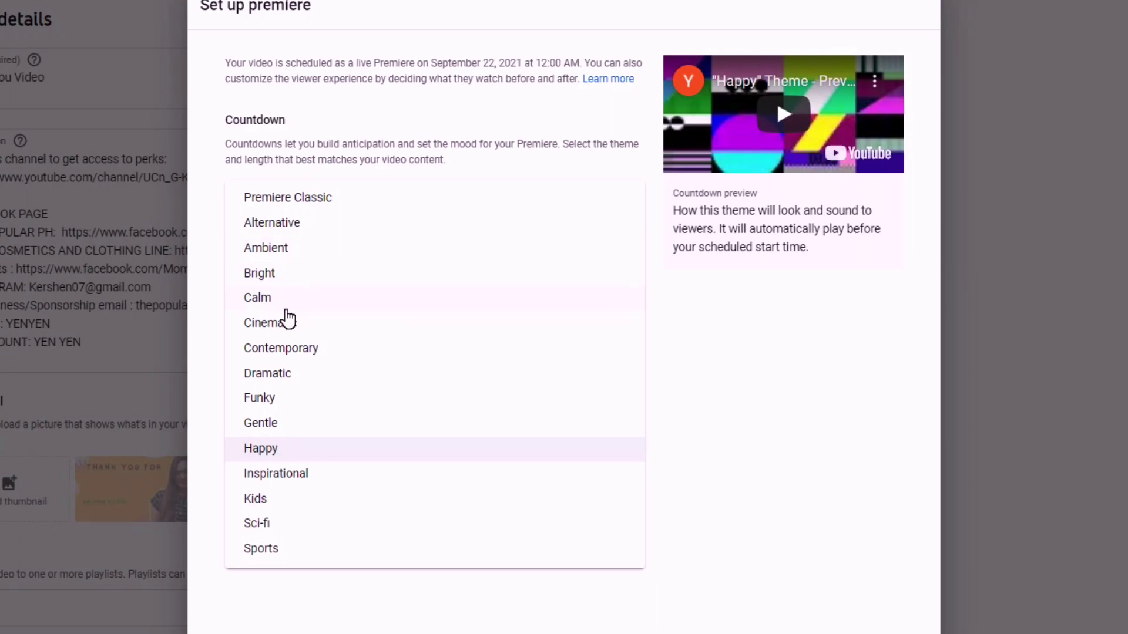
click(288, 329)
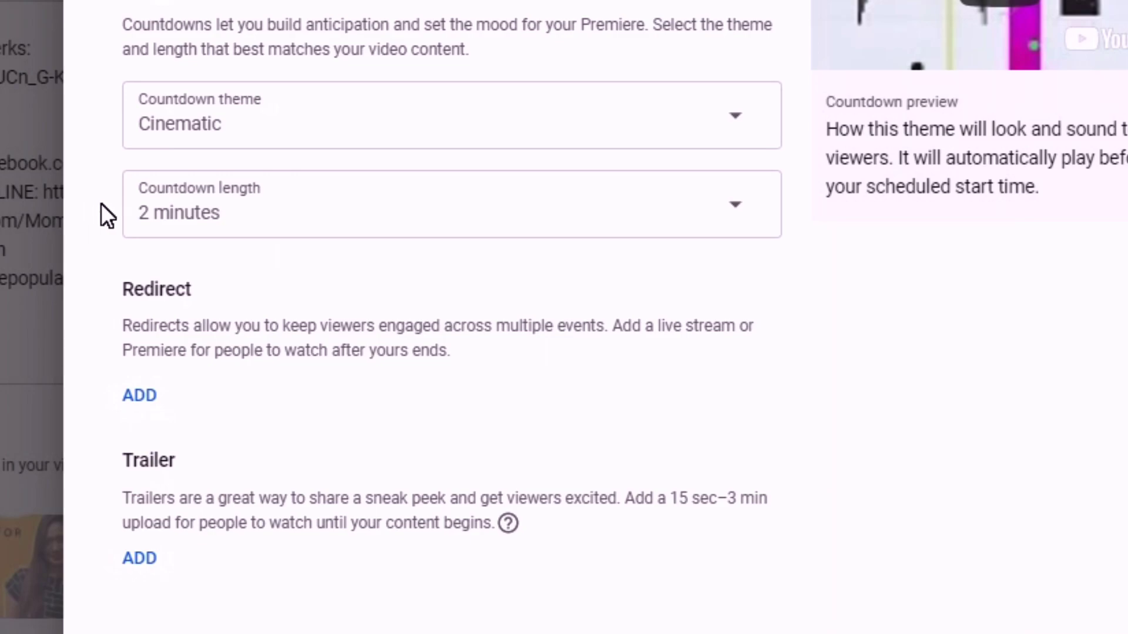
triple_click(464, 224)
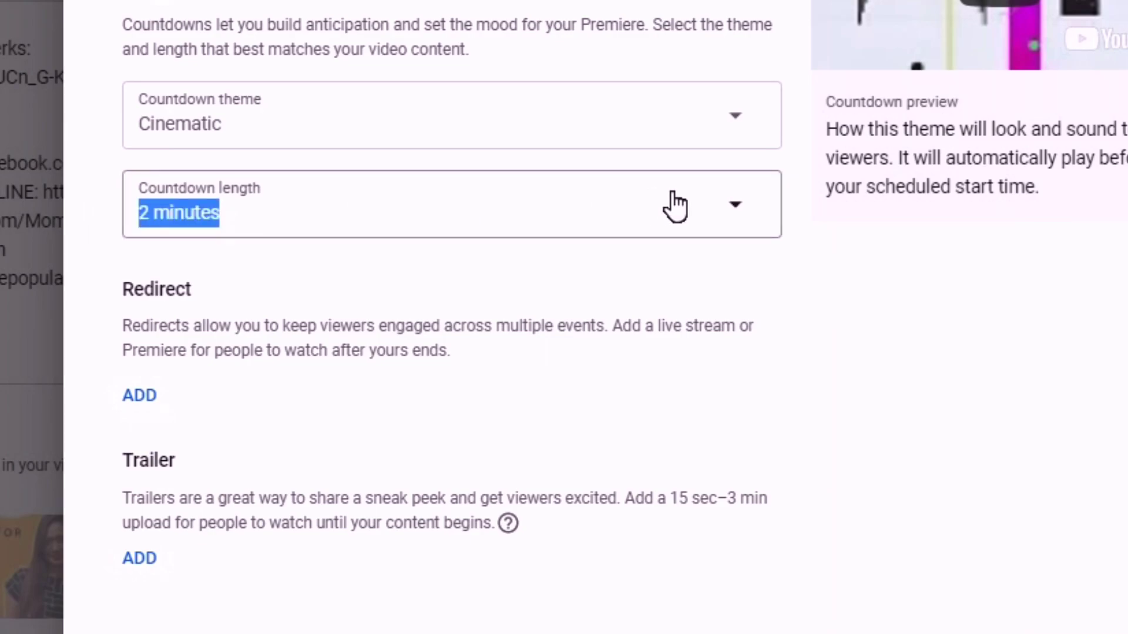
click(743, 204)
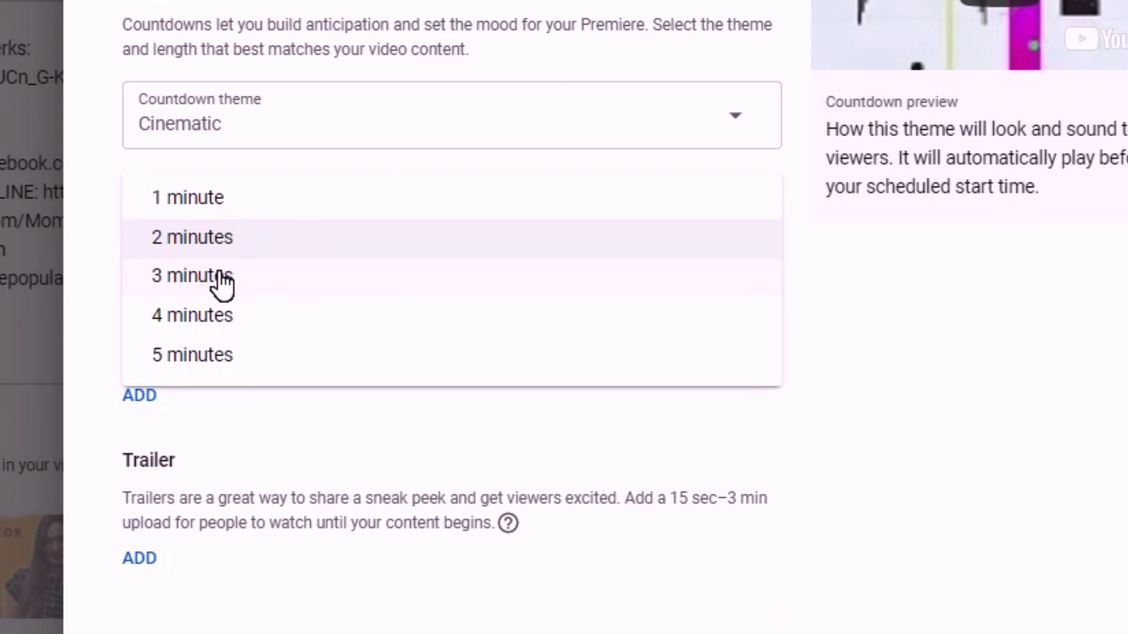
click(200, 203)
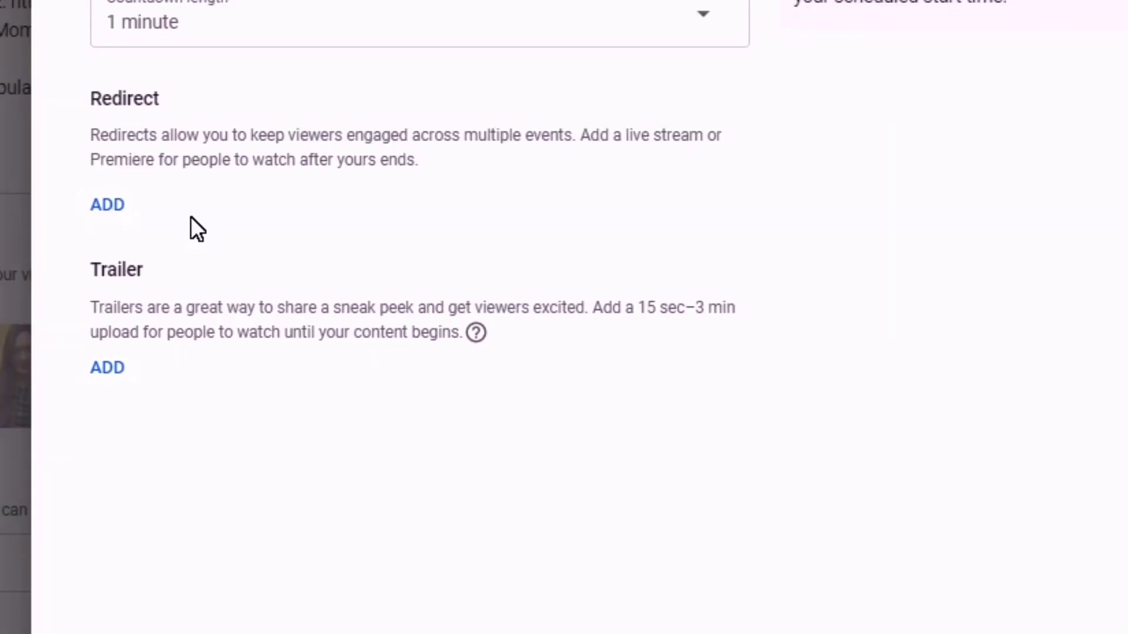
Add the upcoming "LS#21 Paangat Program" livestream as the redirect and "Sweet Coffee with this view #Shorts" as the trailer, and save the premiere setup
click(111, 203)
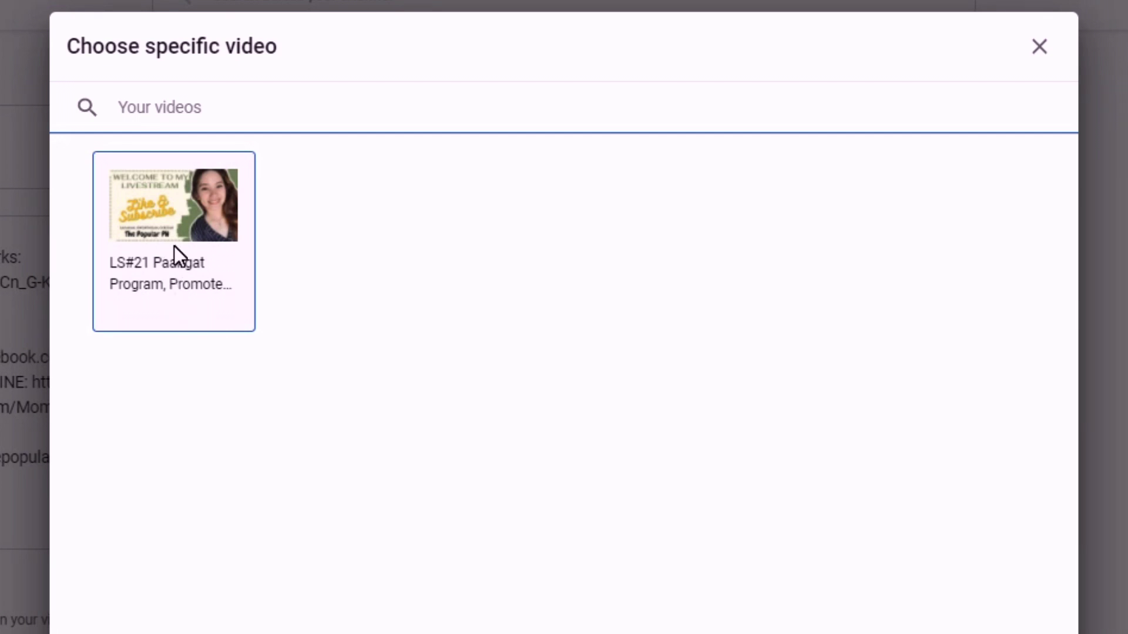
click(189, 209)
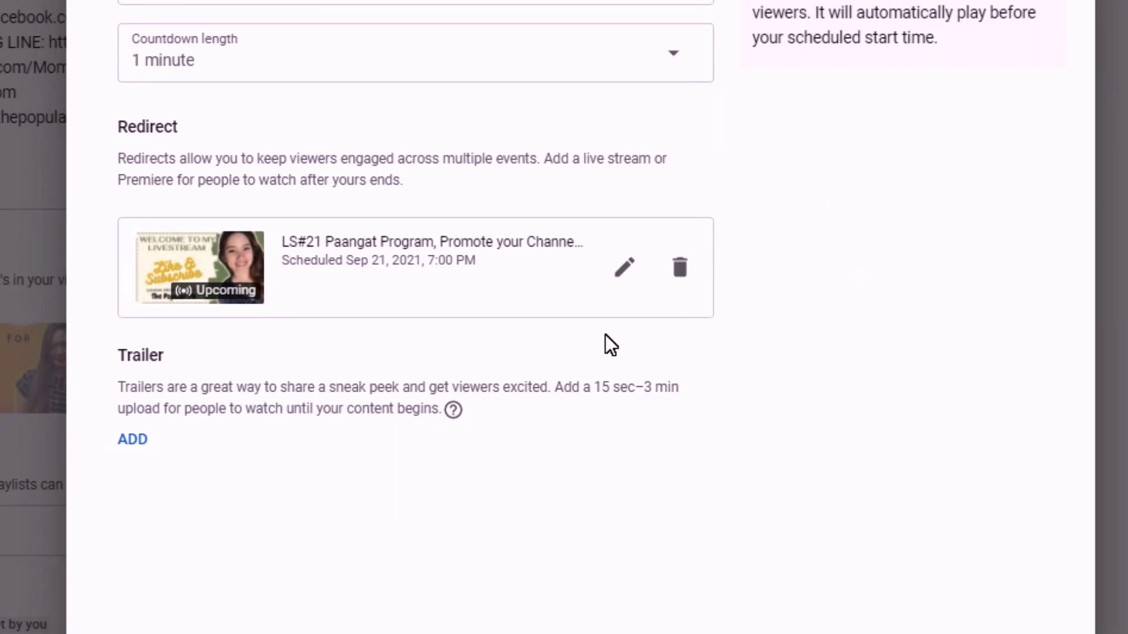
click(146, 439)
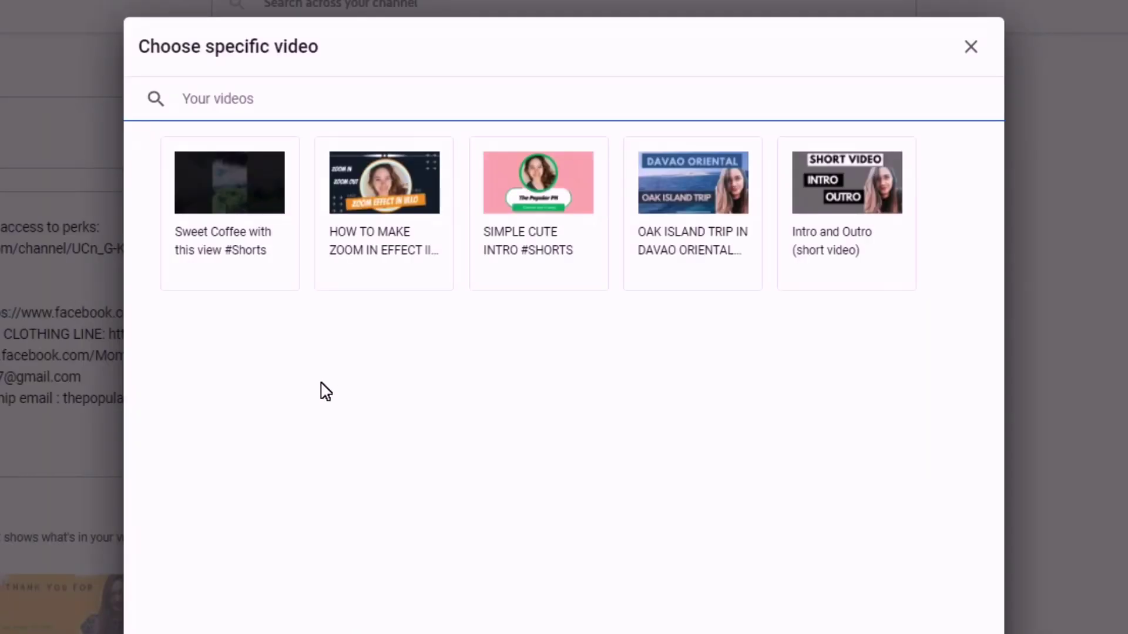
click(231, 270)
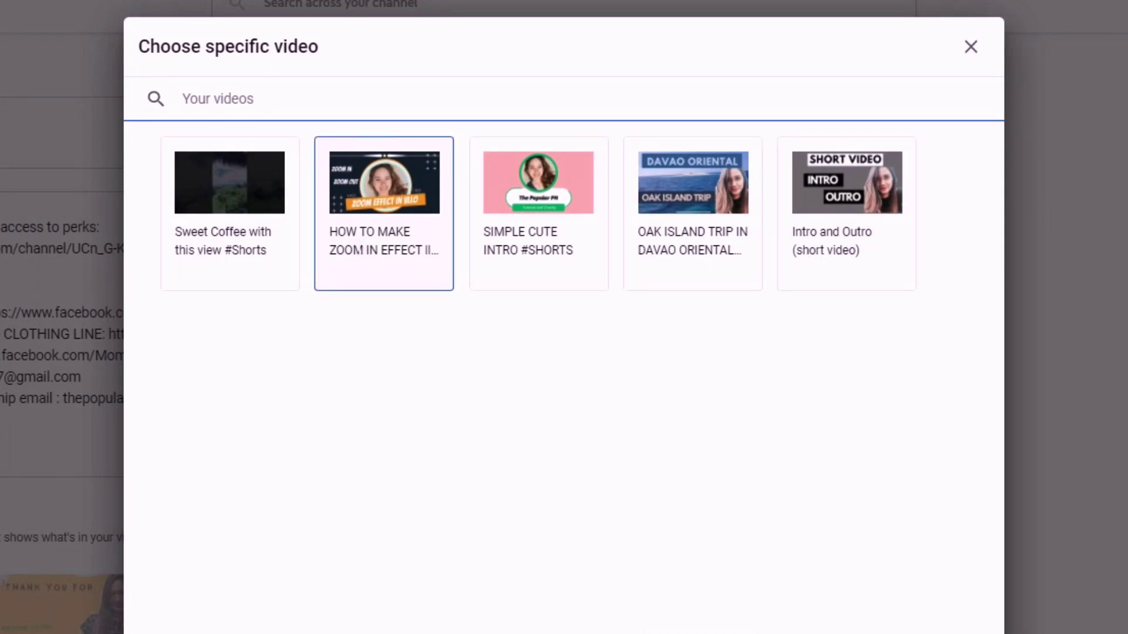
click(226, 191)
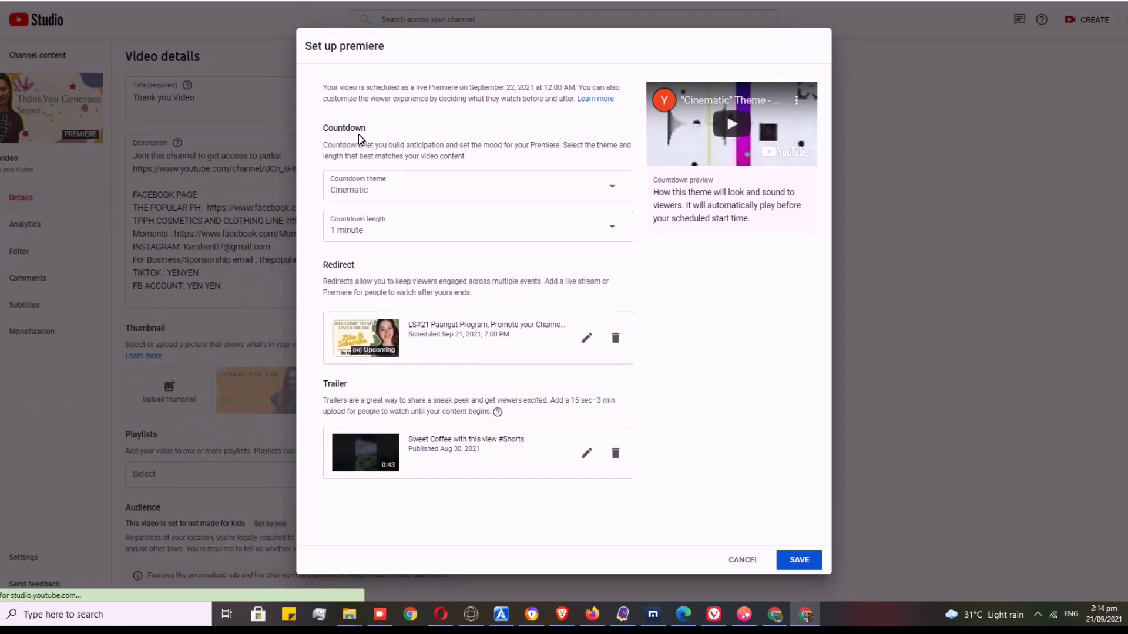
click(799, 560)
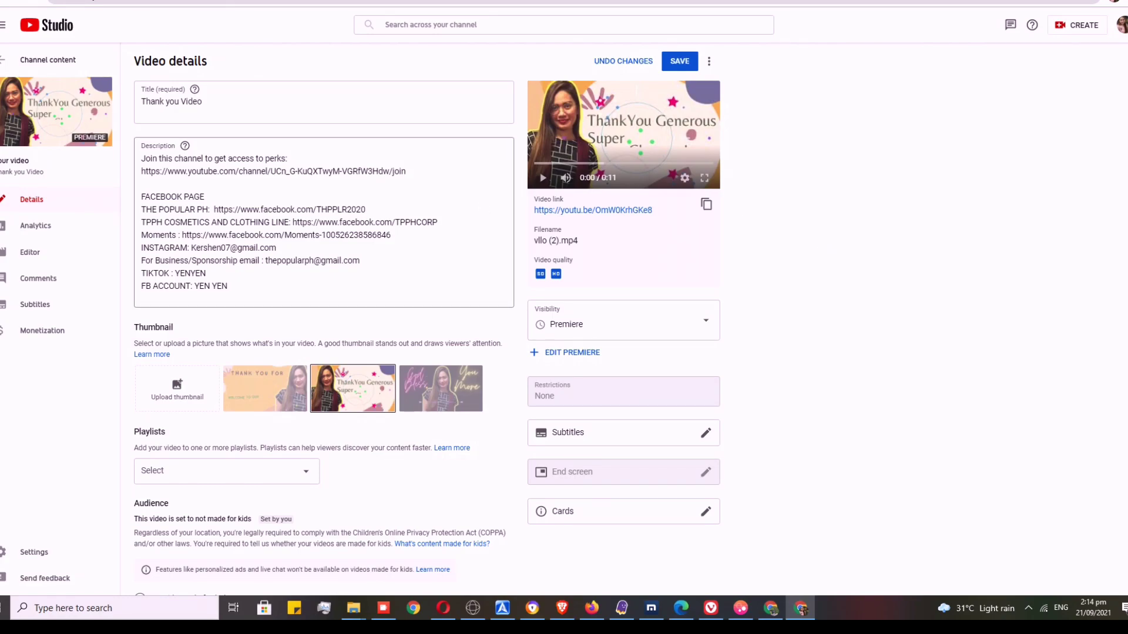
Expand the additional video settings and review them from paid promotion, tags and license through the available category choices
scroll(385, 259, down, 2)
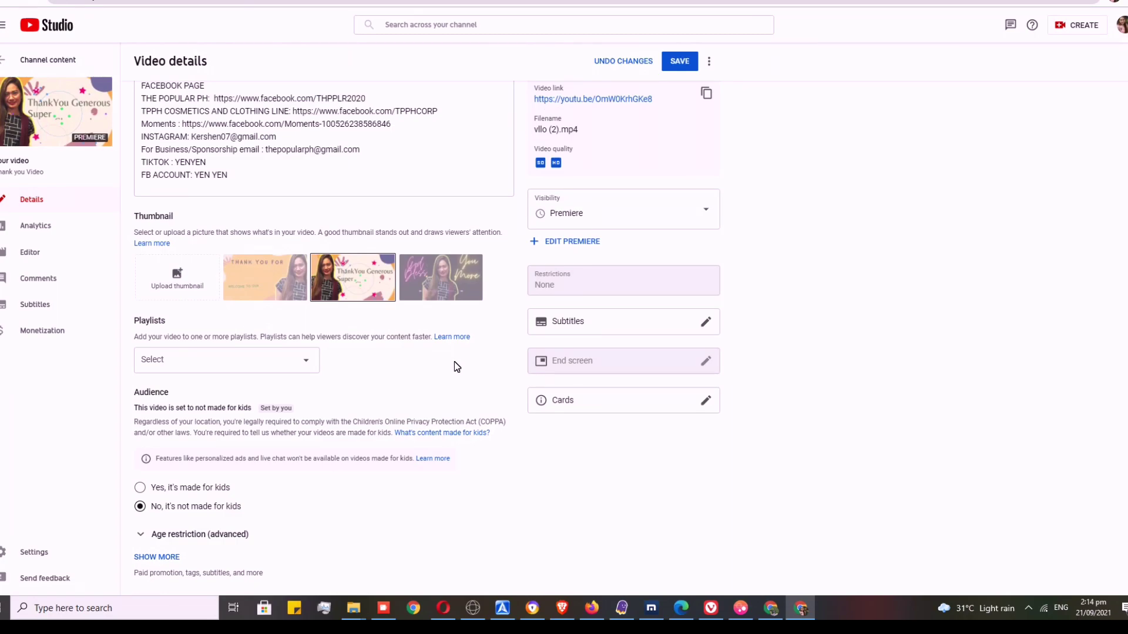
click(169, 558)
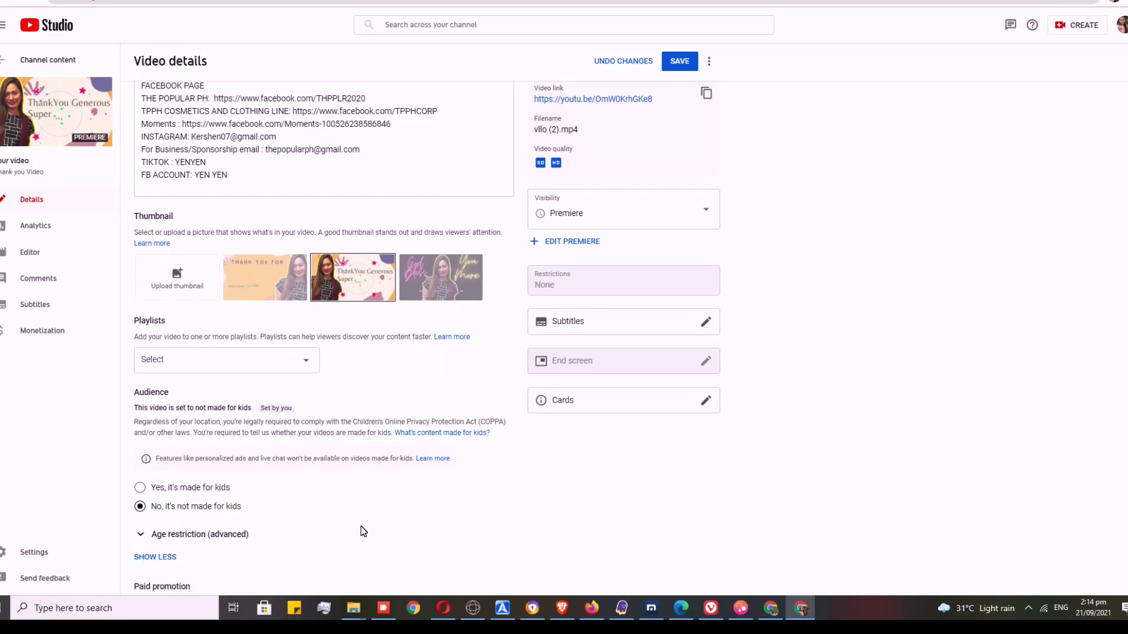
scroll(370, 526, down, 2)
scroll(374, 521, down, 3)
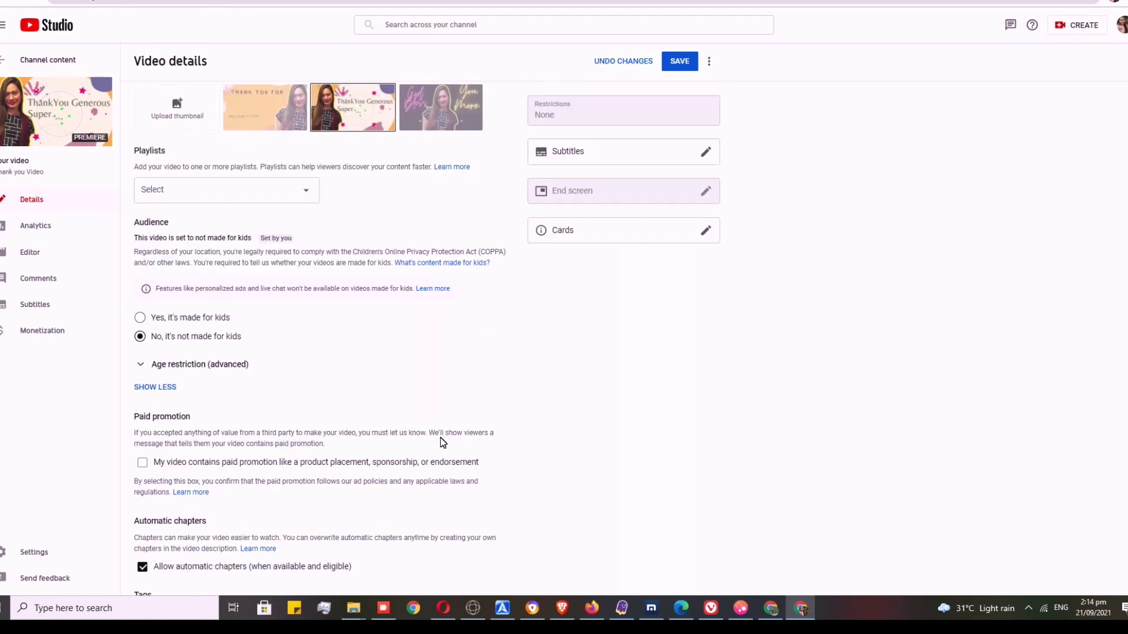
scroll(532, 424, down, 4)
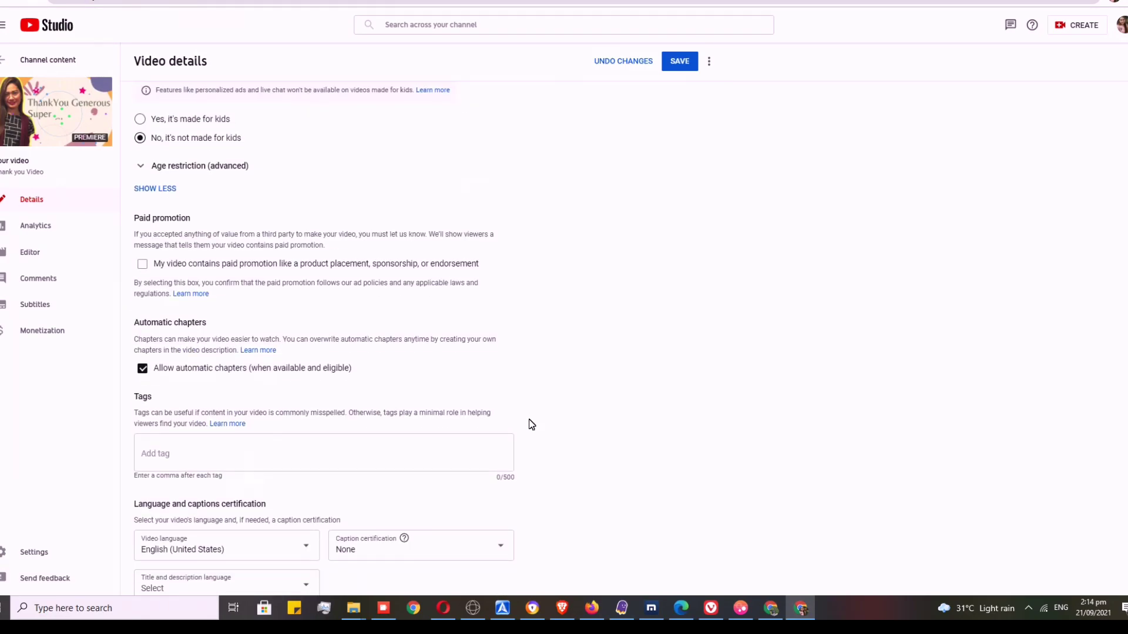
scroll(531, 424, down, 4)
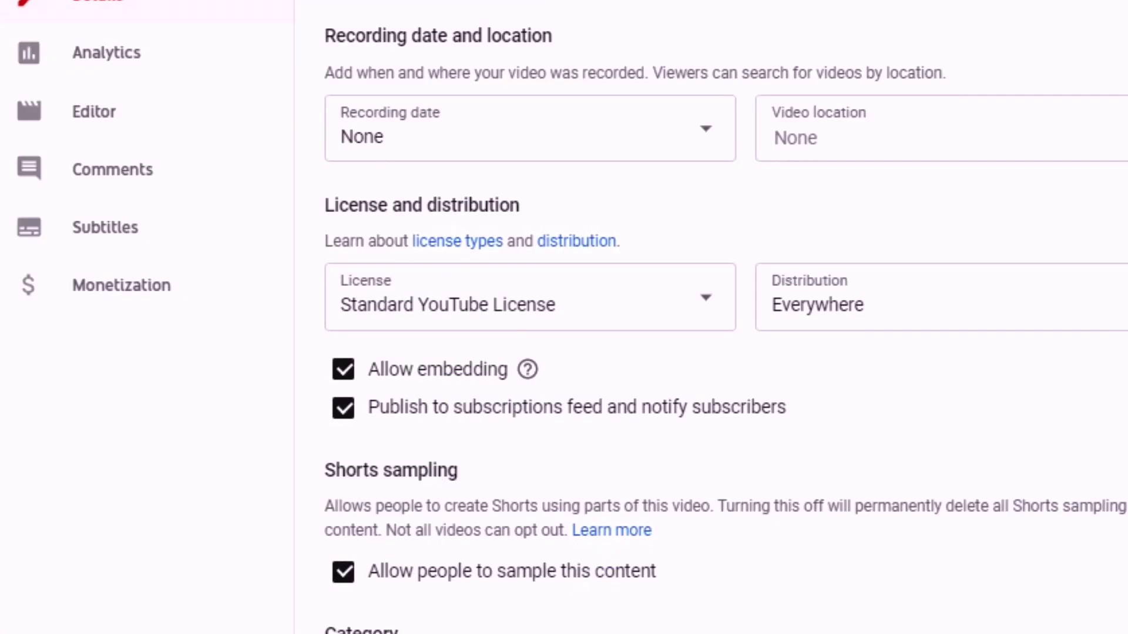
scroll(726, 320, down, 4)
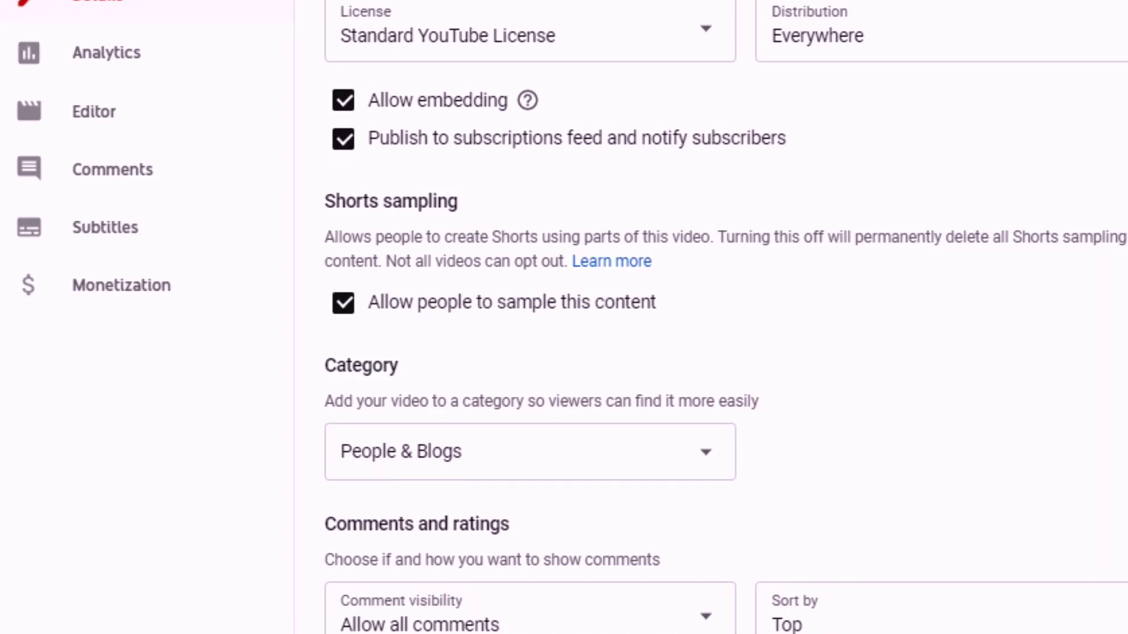
click(478, 462)
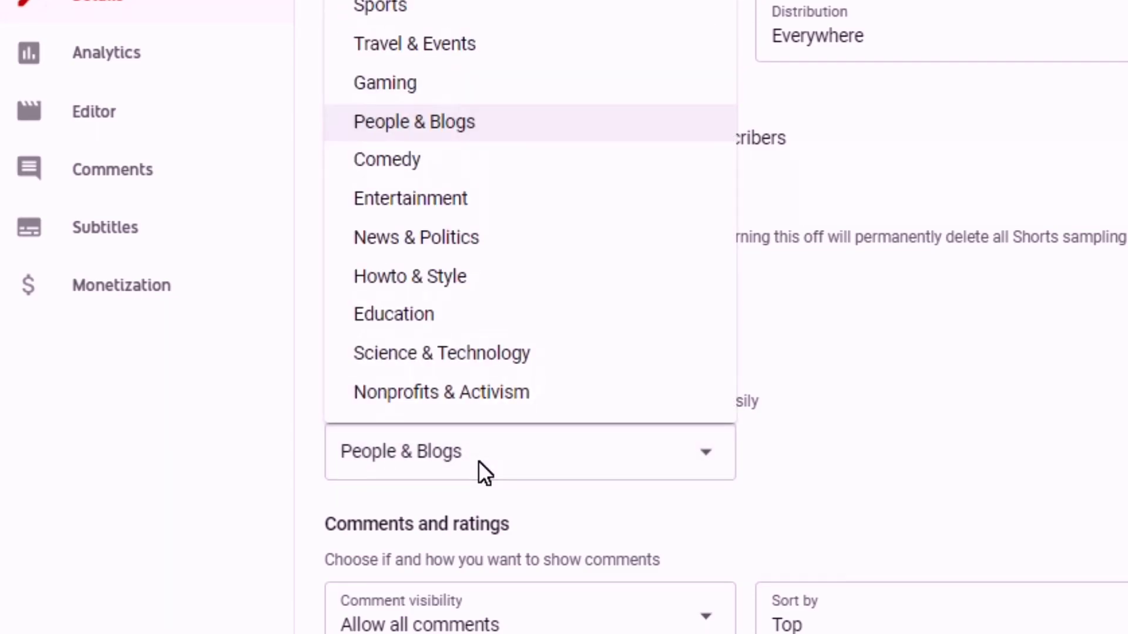
Review the available choices for comment visibility and comment sort order in the comments and ratings settings
scroll(793, 287, down, 3)
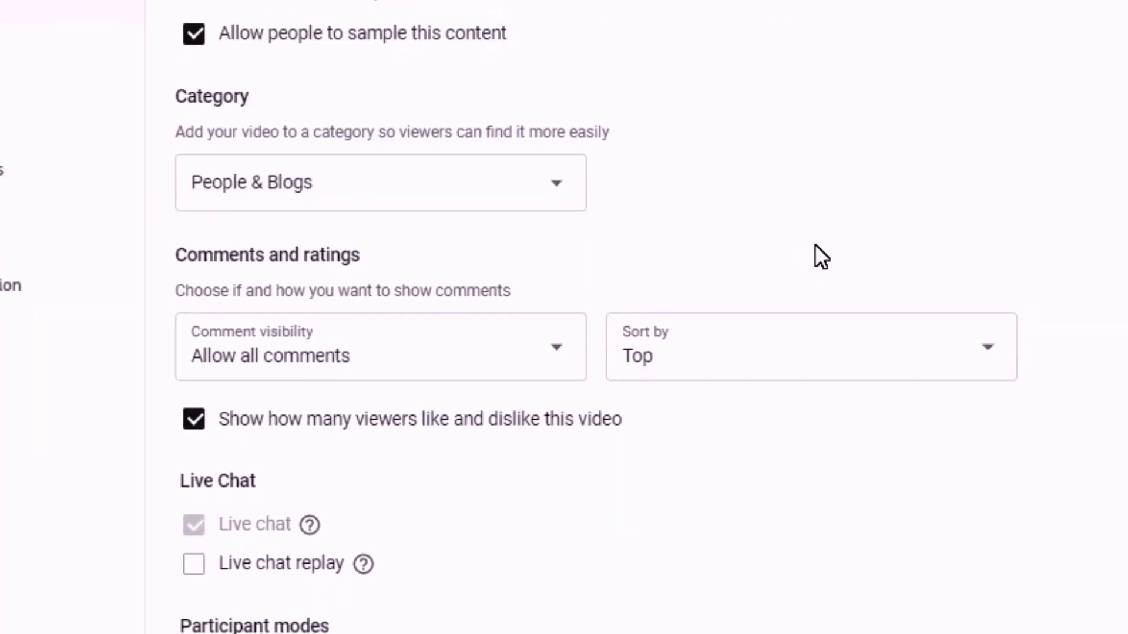
scroll(883, 168, down, 3)
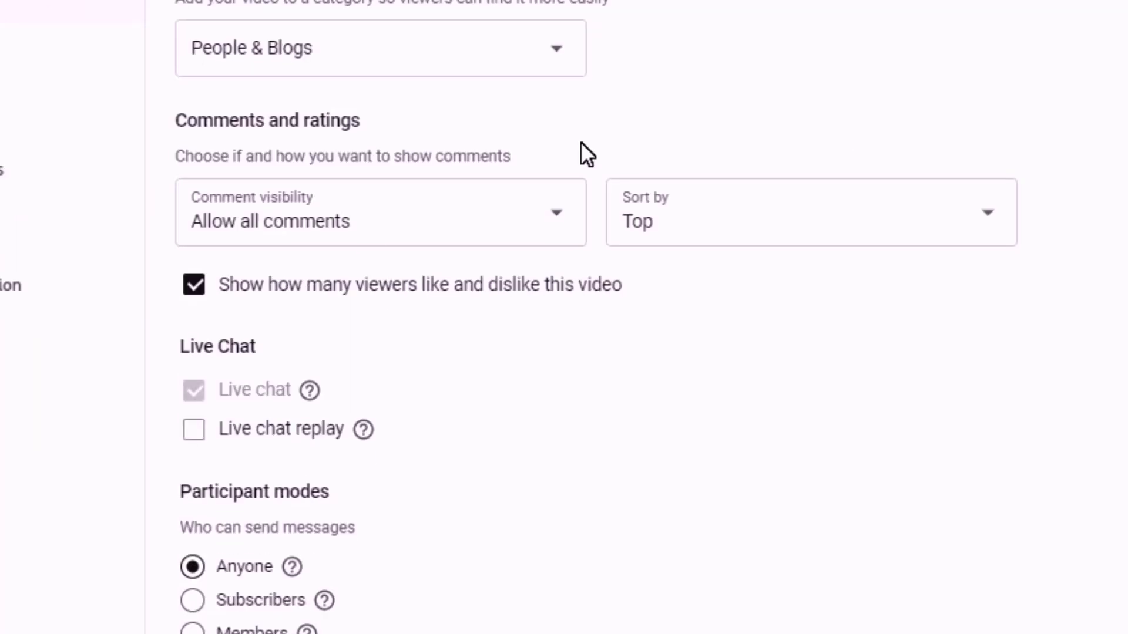
click(390, 232)
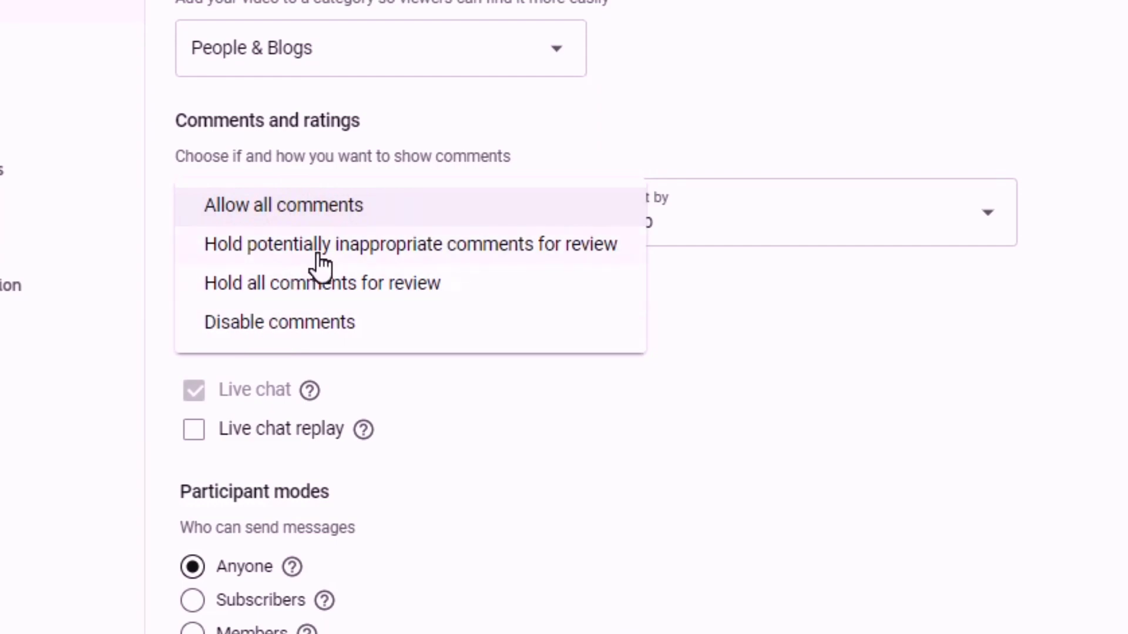
click(830, 346)
click(872, 228)
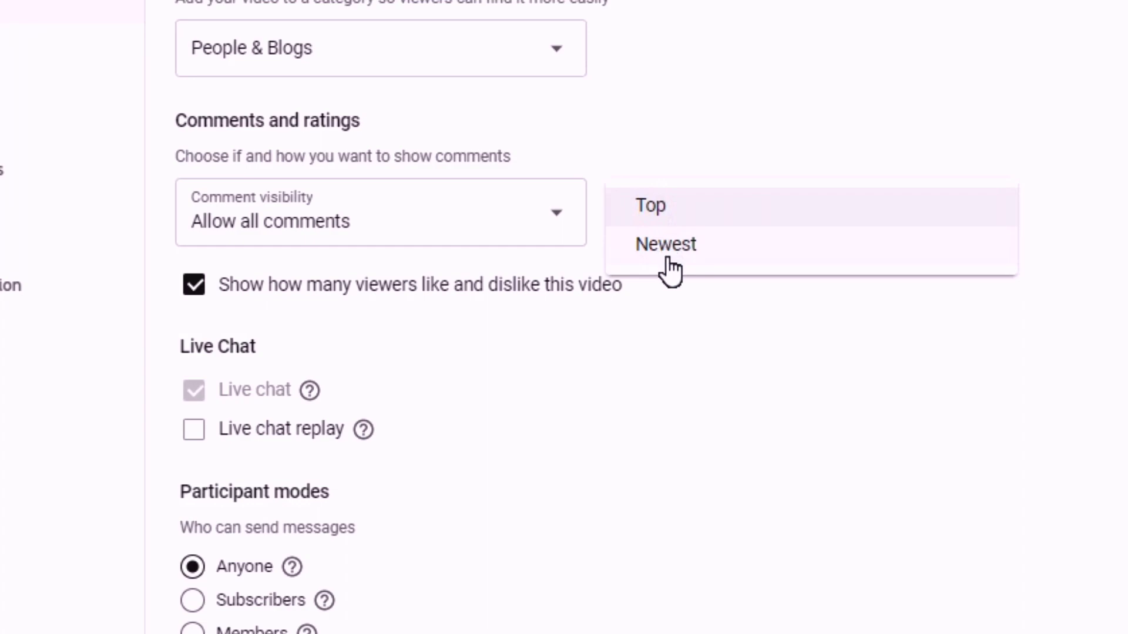
click(699, 326)
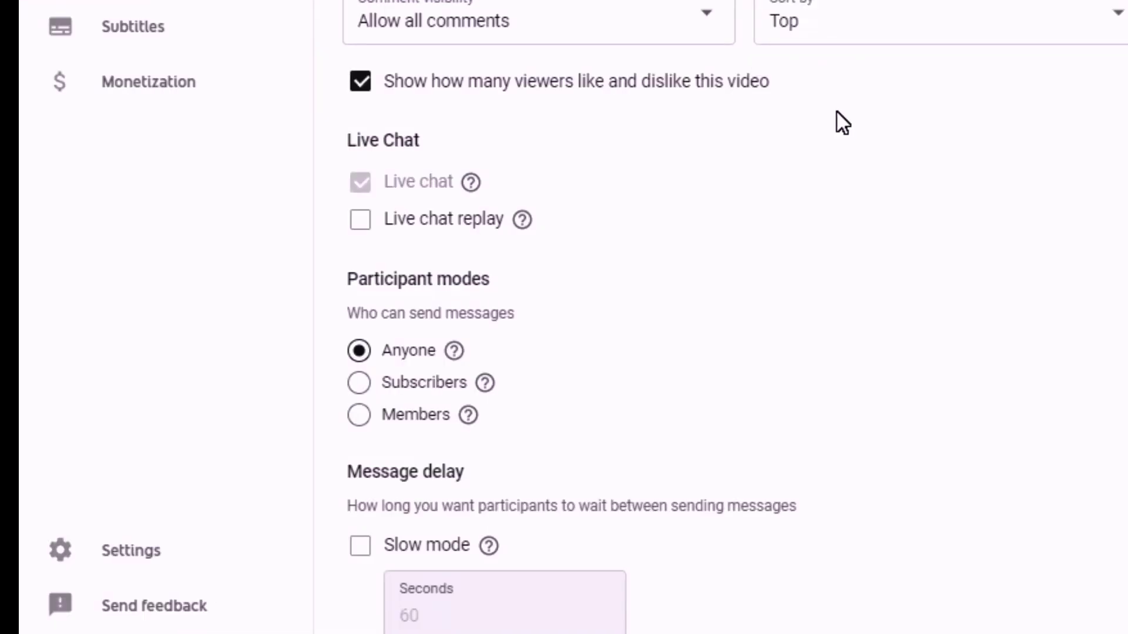
Limit who can send live chat messages to Subscribers, with the minimum subscribe time set to Any duration
scroll(837, 108, down, 2)
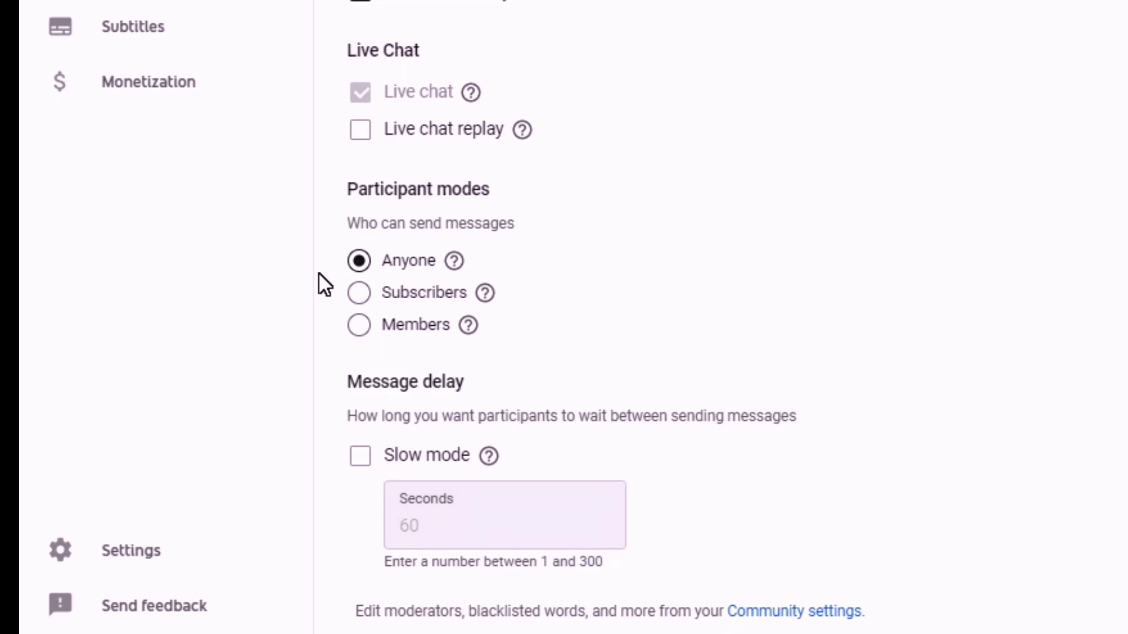
click(364, 294)
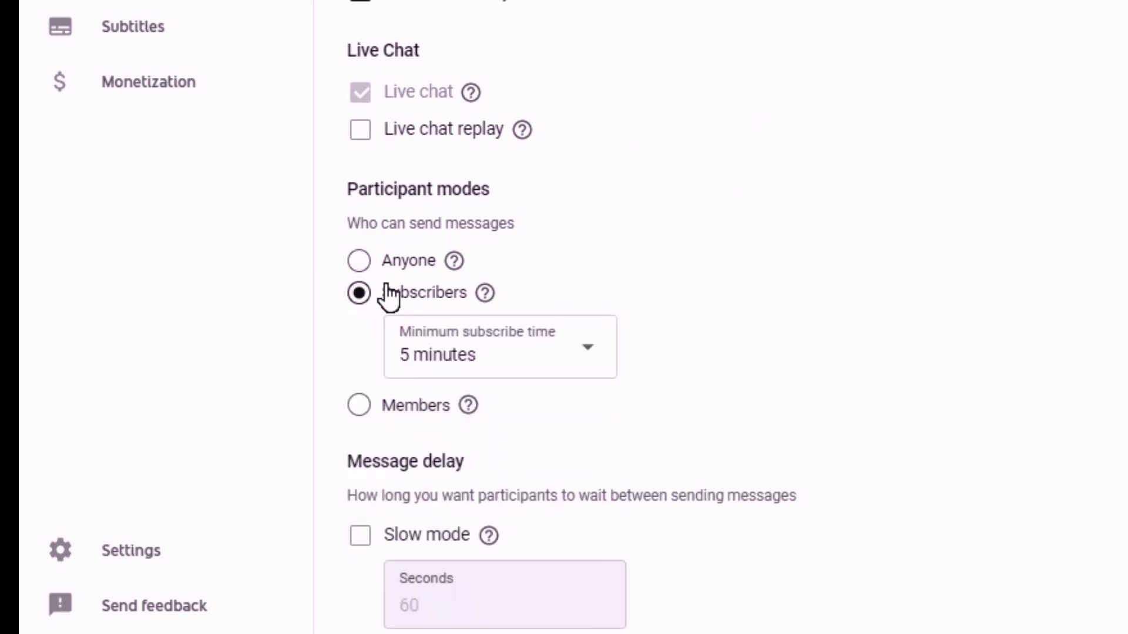
scroll(948, 175, down, 1)
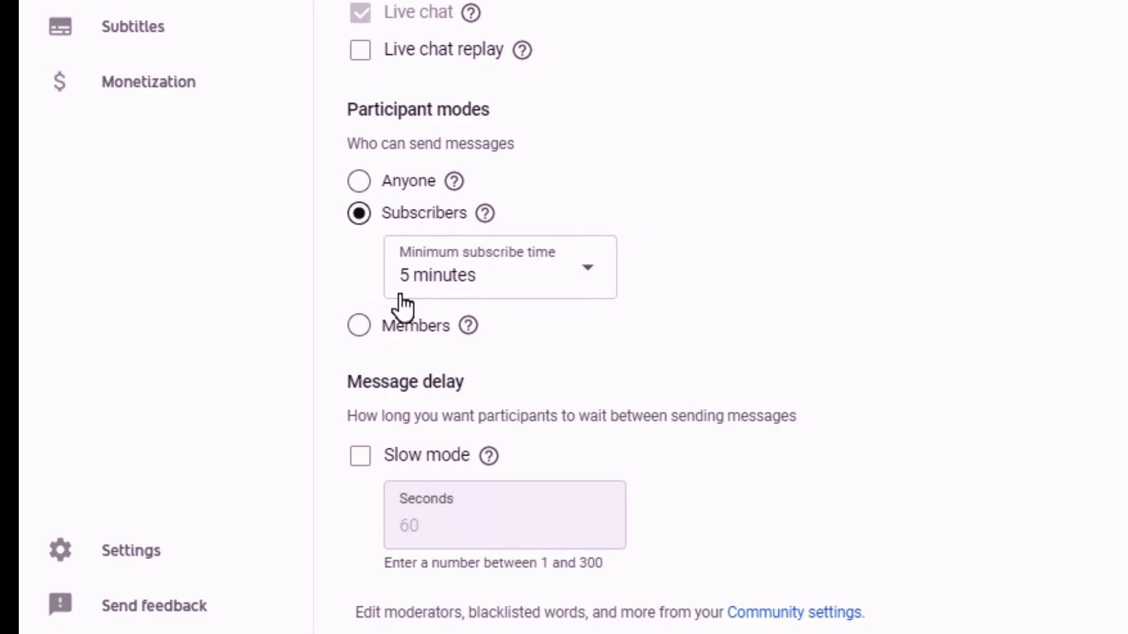
click(372, 324)
click(370, 297)
click(374, 267)
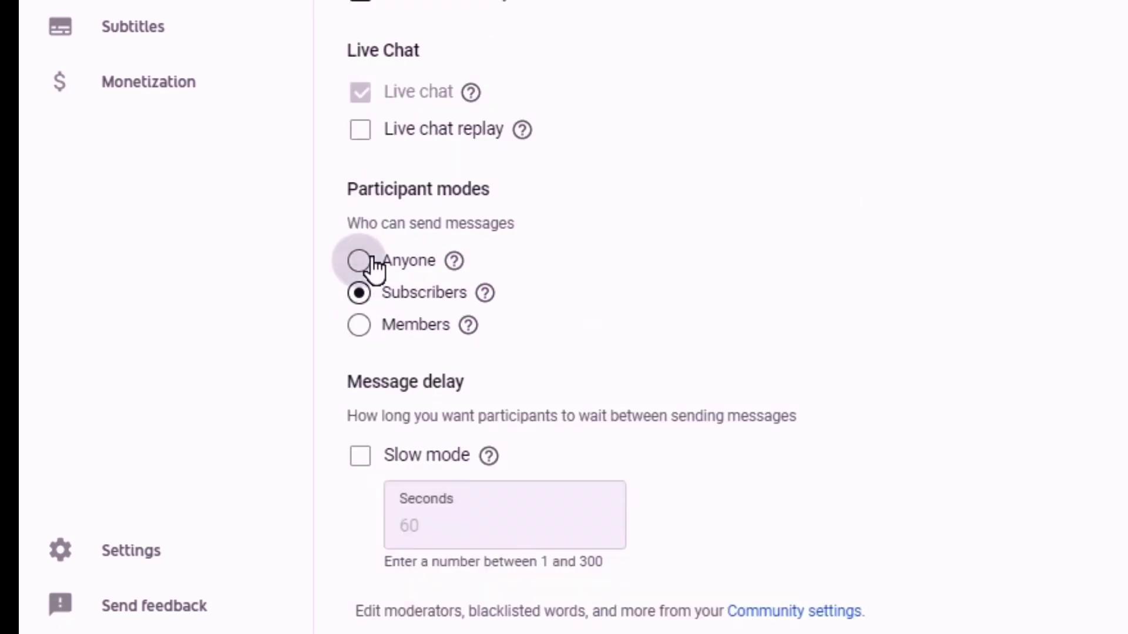
click(362, 294)
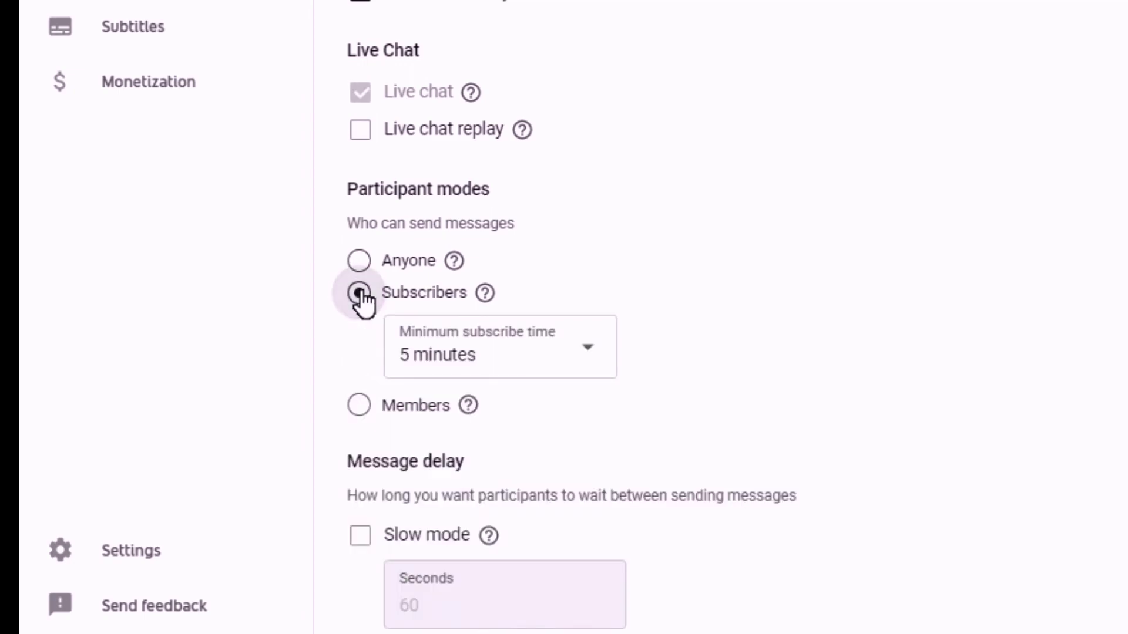
click(541, 368)
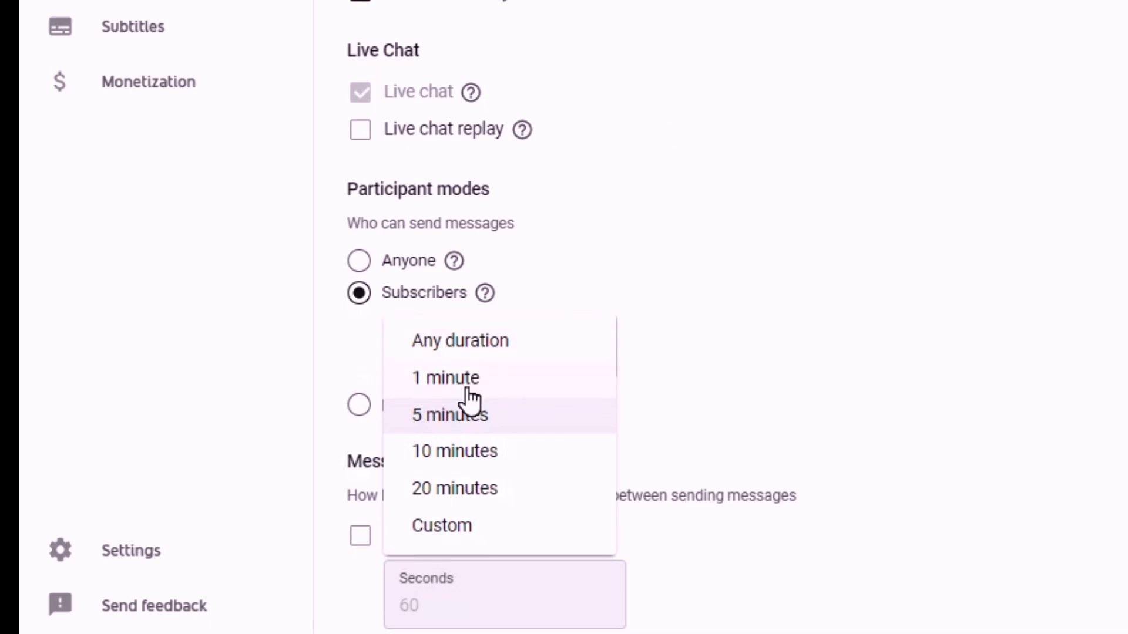
click(450, 345)
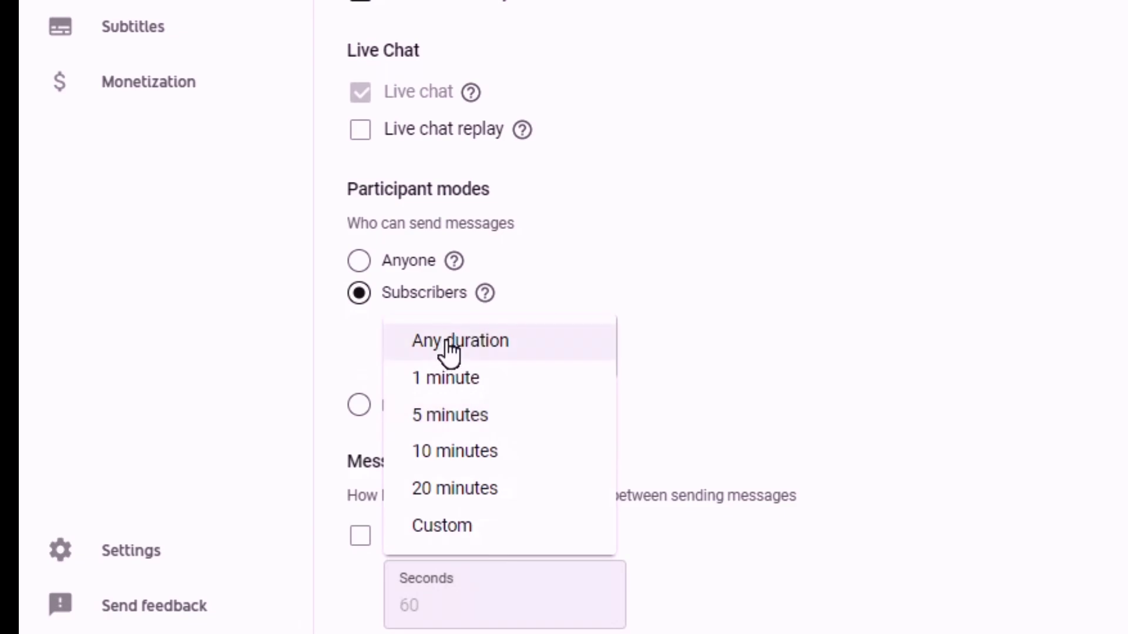
Save the changed video details and return to the channel content list
scroll(882, 205, down, 1)
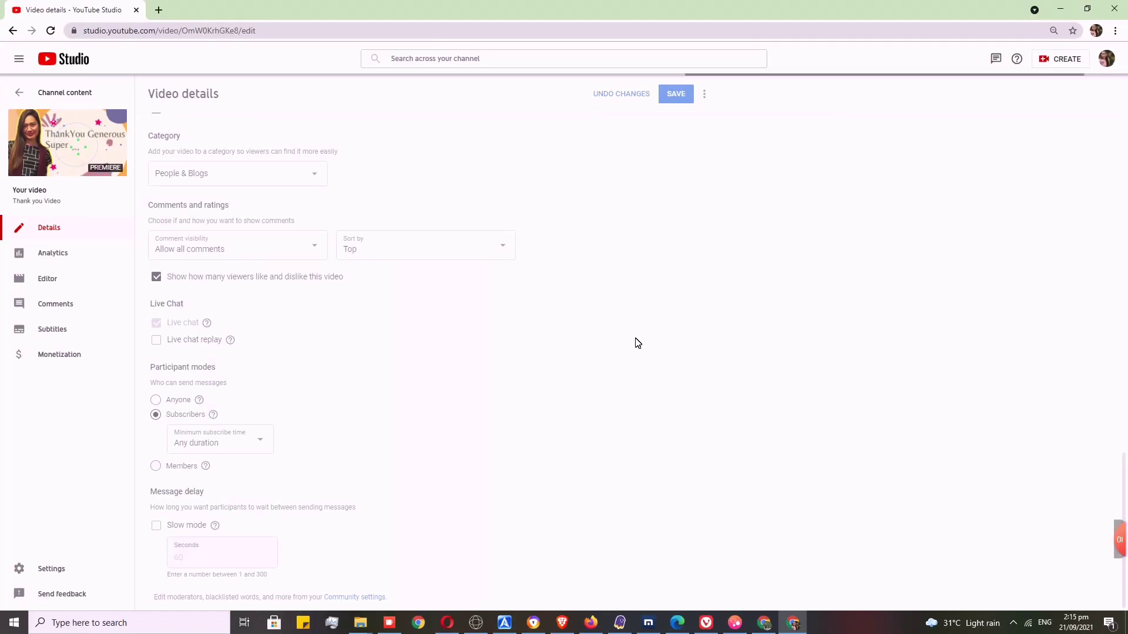
click(26, 95)
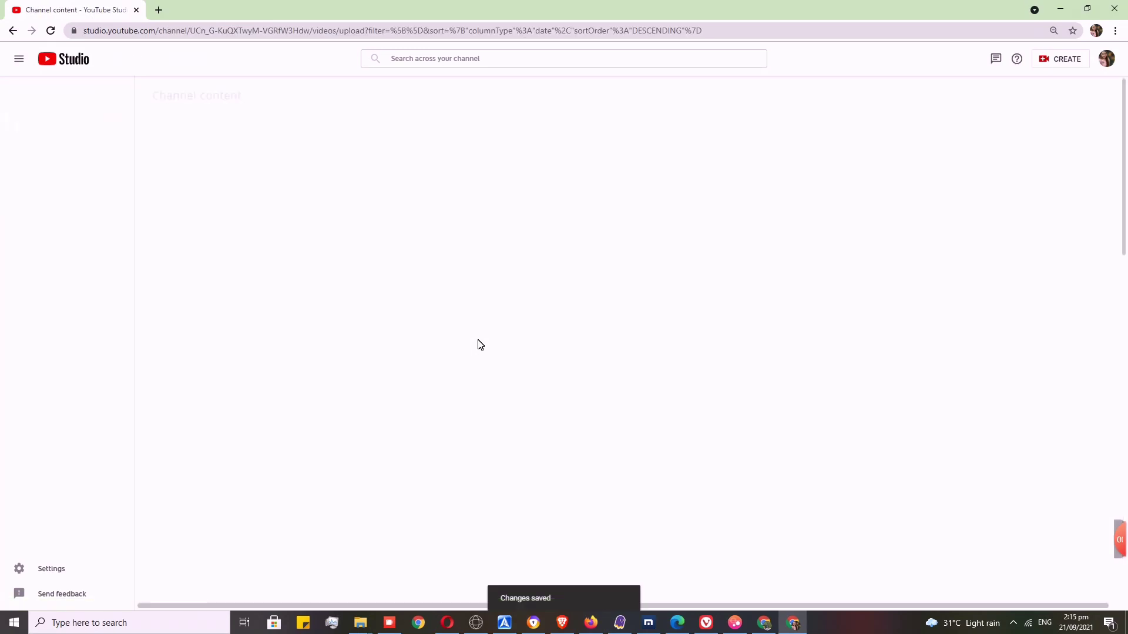